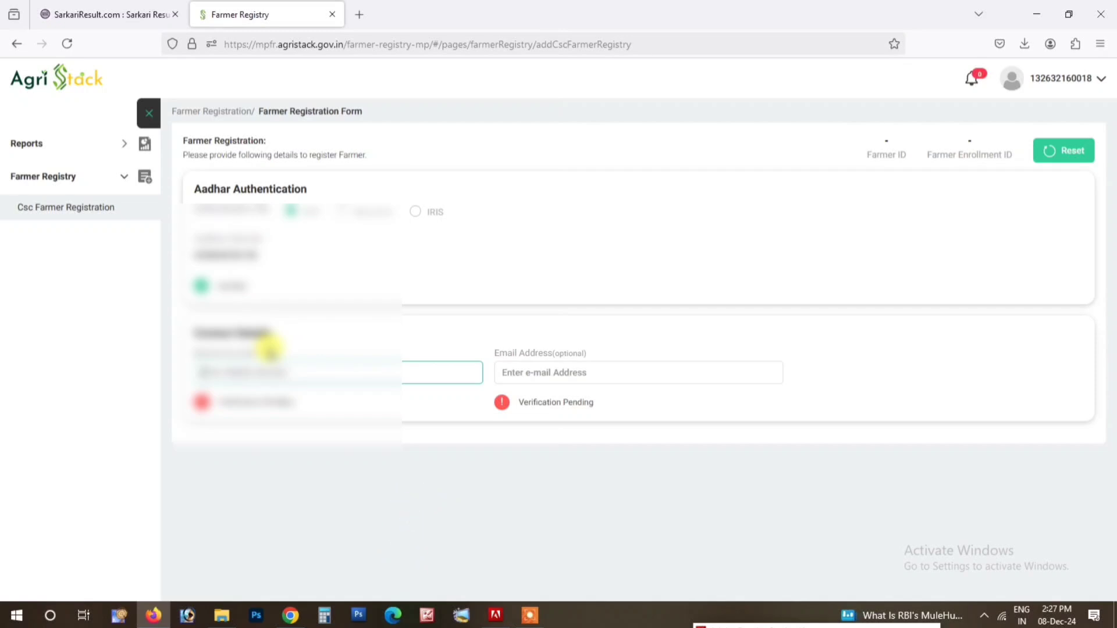
Step: Enter the farmer's mobile number and confirm it with the 6-digit SMS verification code
text(76)
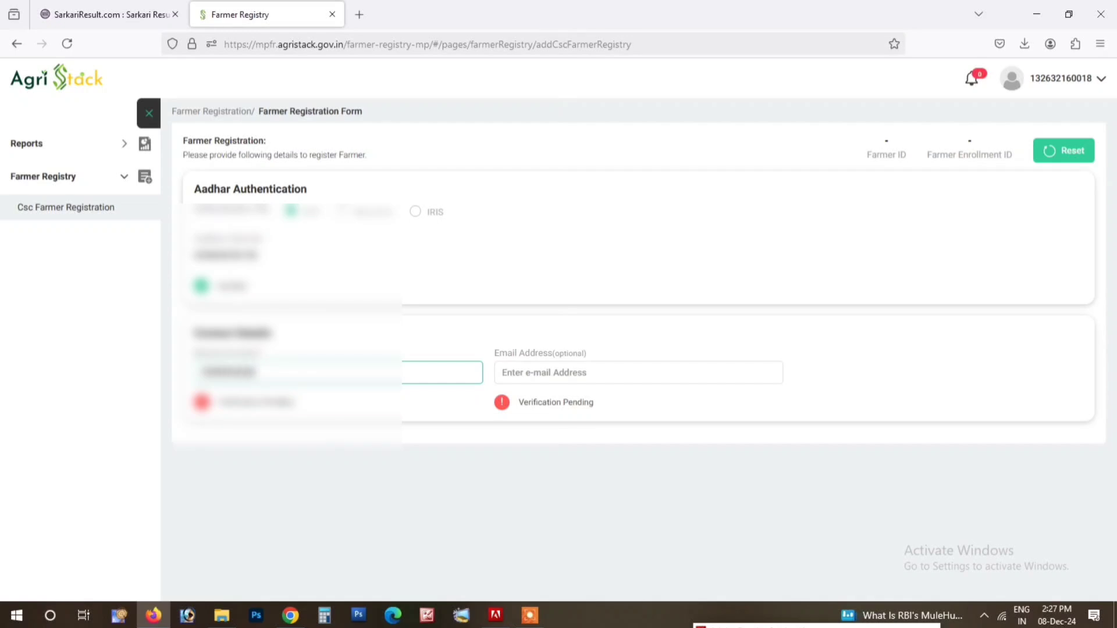
click(363, 424)
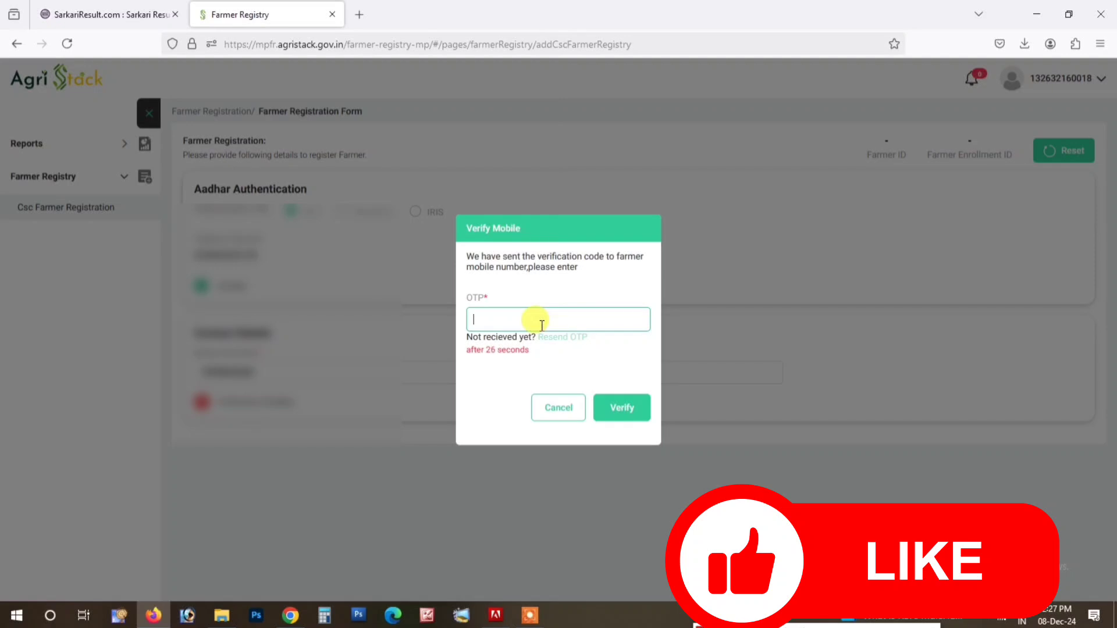
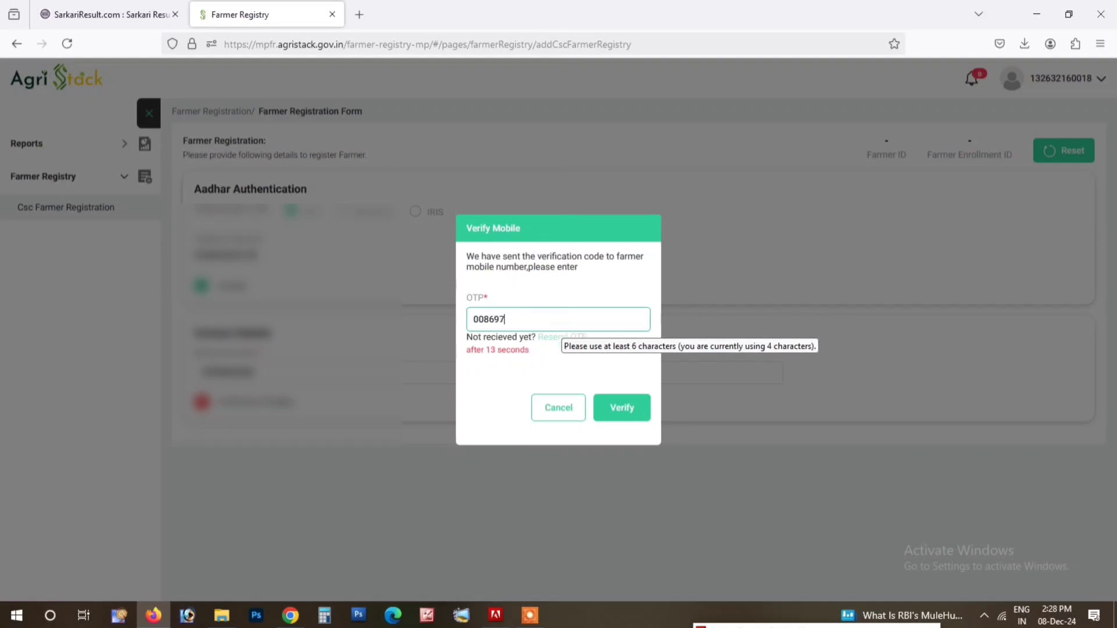
click(633, 412)
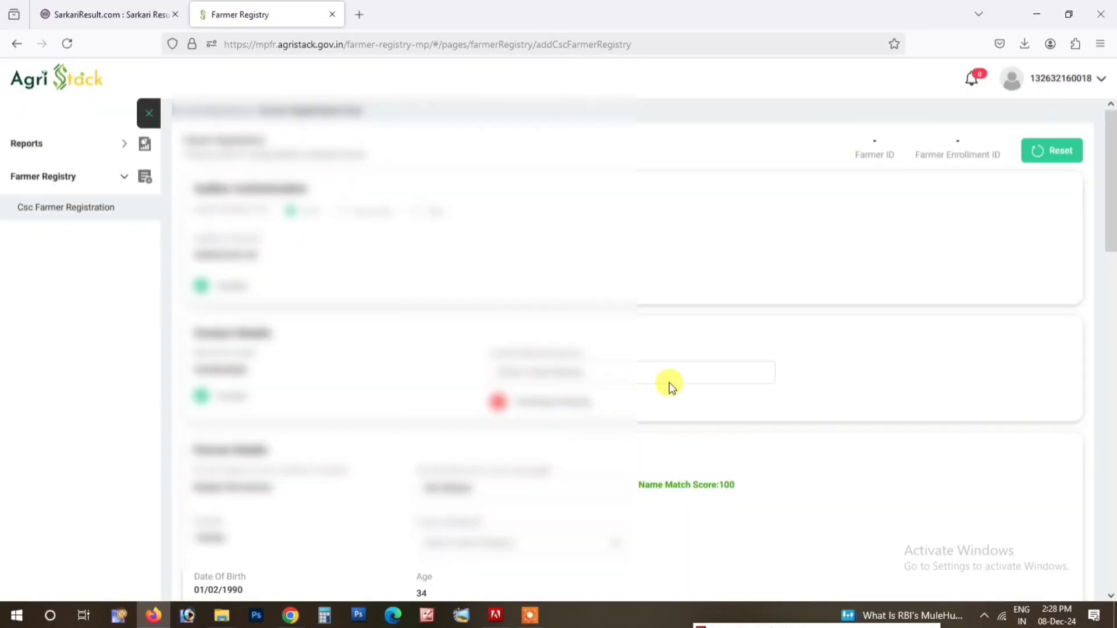
Step: Set the required farmer-details dropdown to its last option
scroll(668, 384, down, 5)
scroll(917, 215, up, 2)
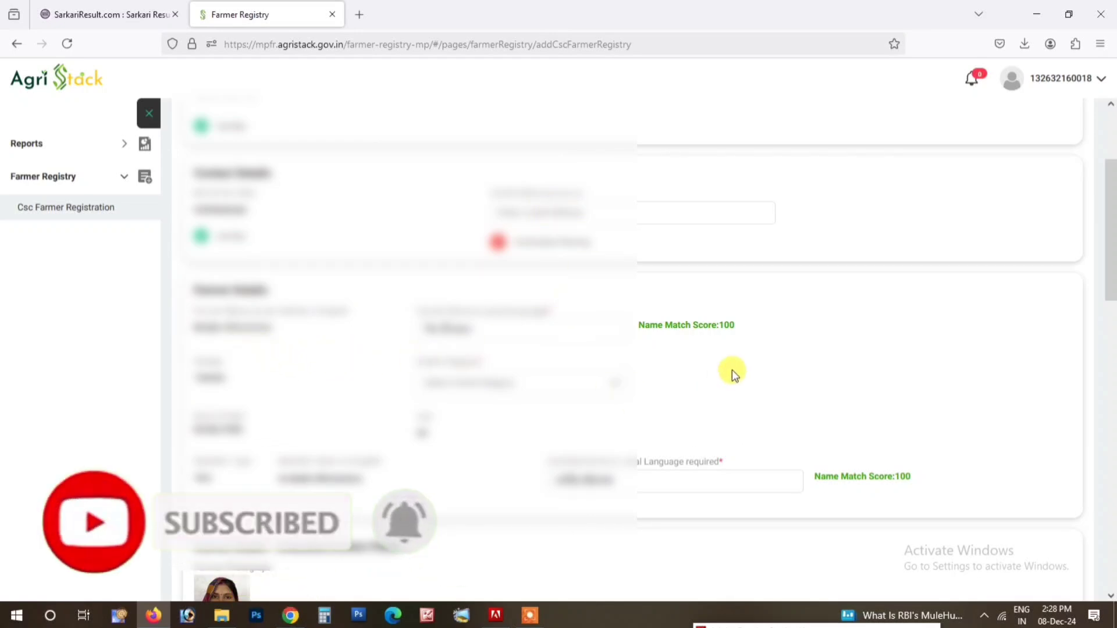
scroll(848, 327, down, 3)
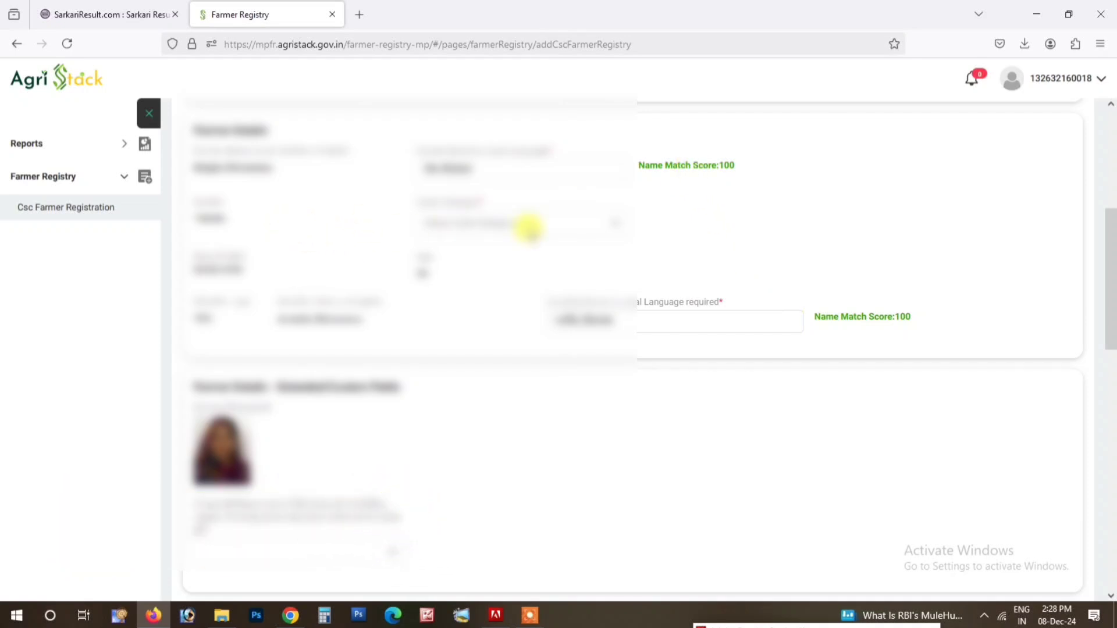
click(530, 223)
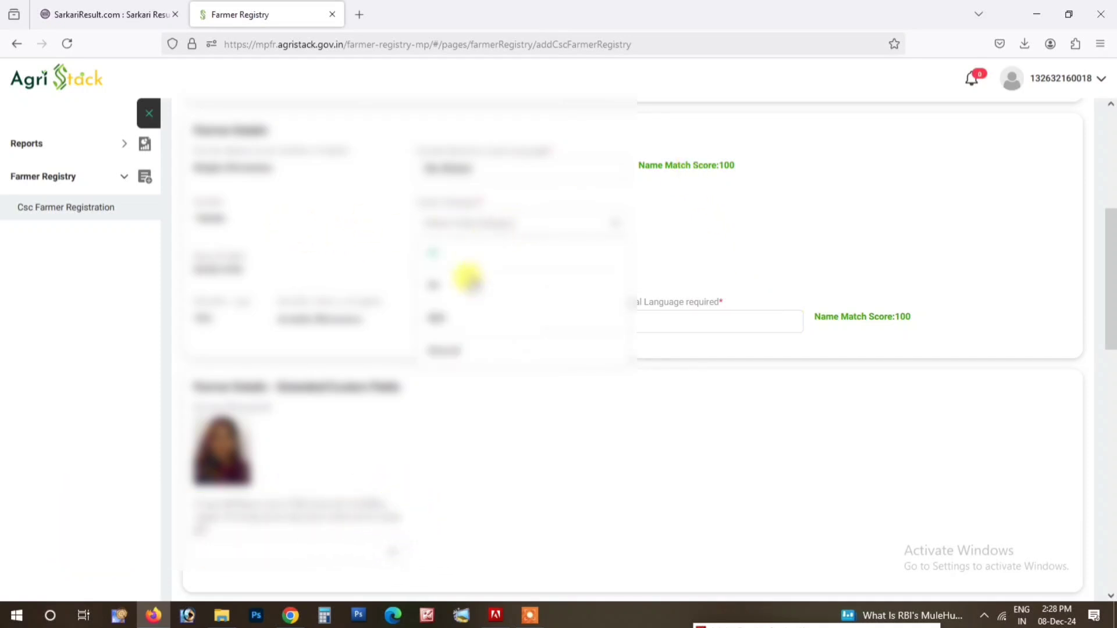
click(452, 348)
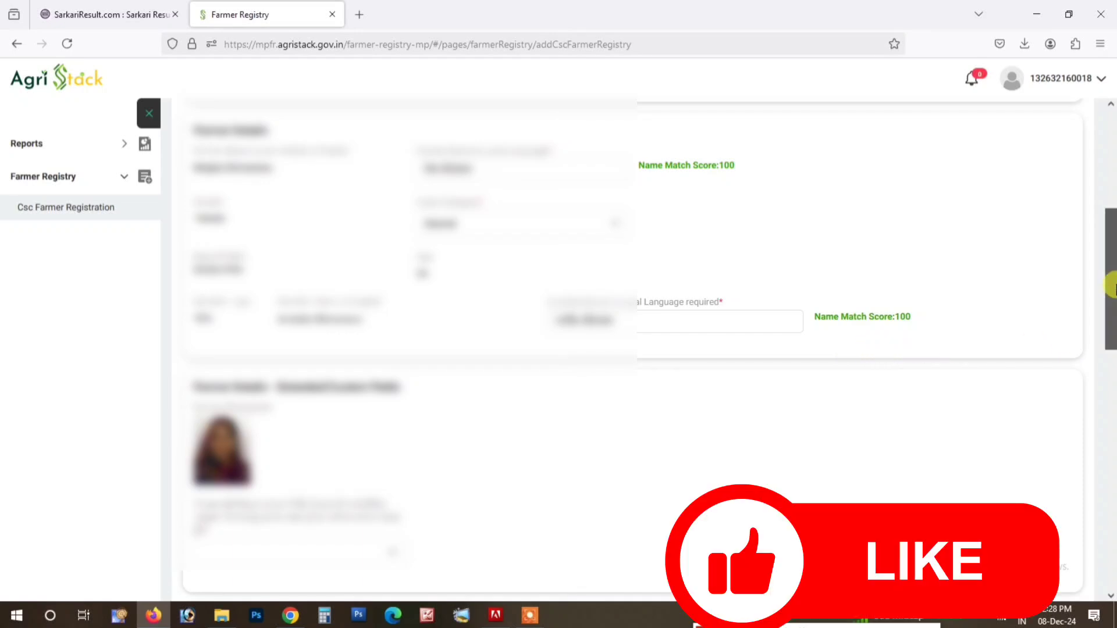
Step: Open the Extended Custom Fields dropdown below the farmer's photo
drag(1112, 287, 1109, 340)
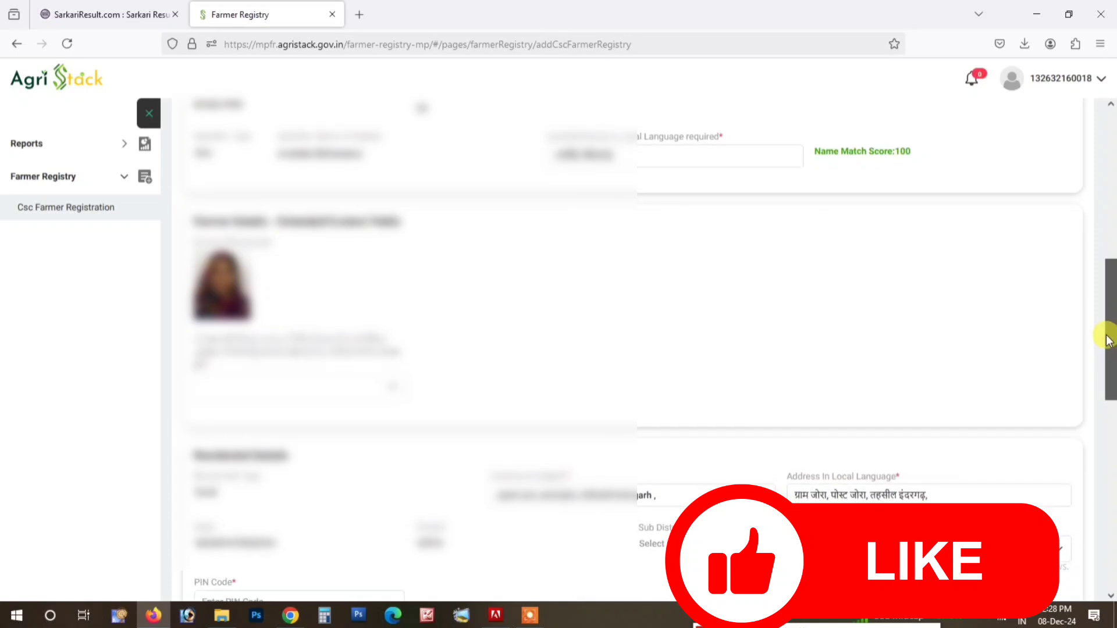
click(393, 381)
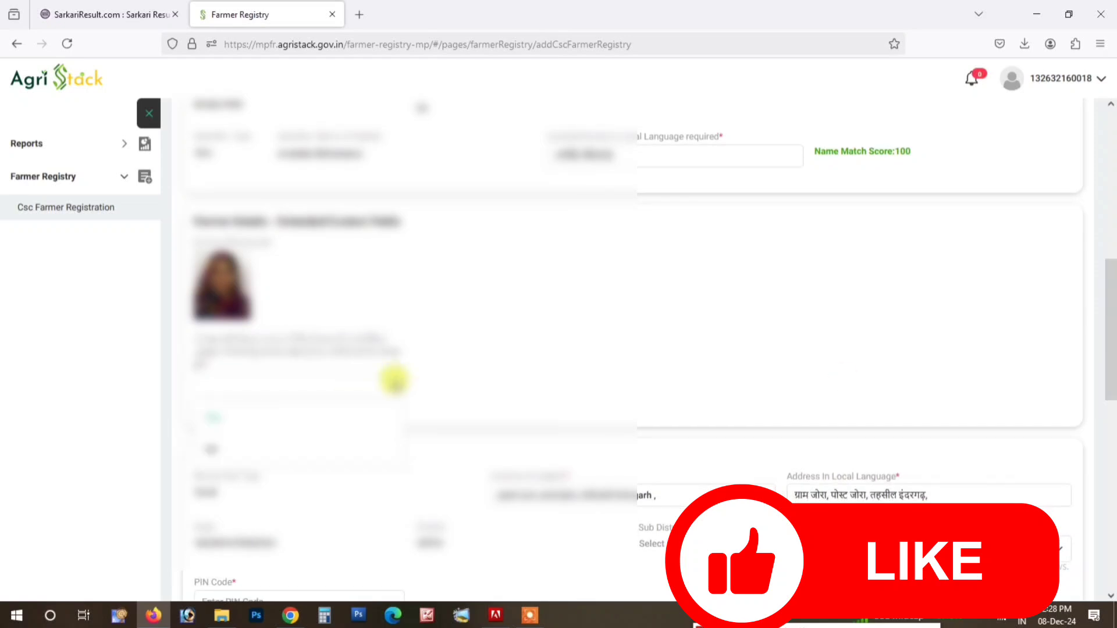
click(390, 386)
click(388, 386)
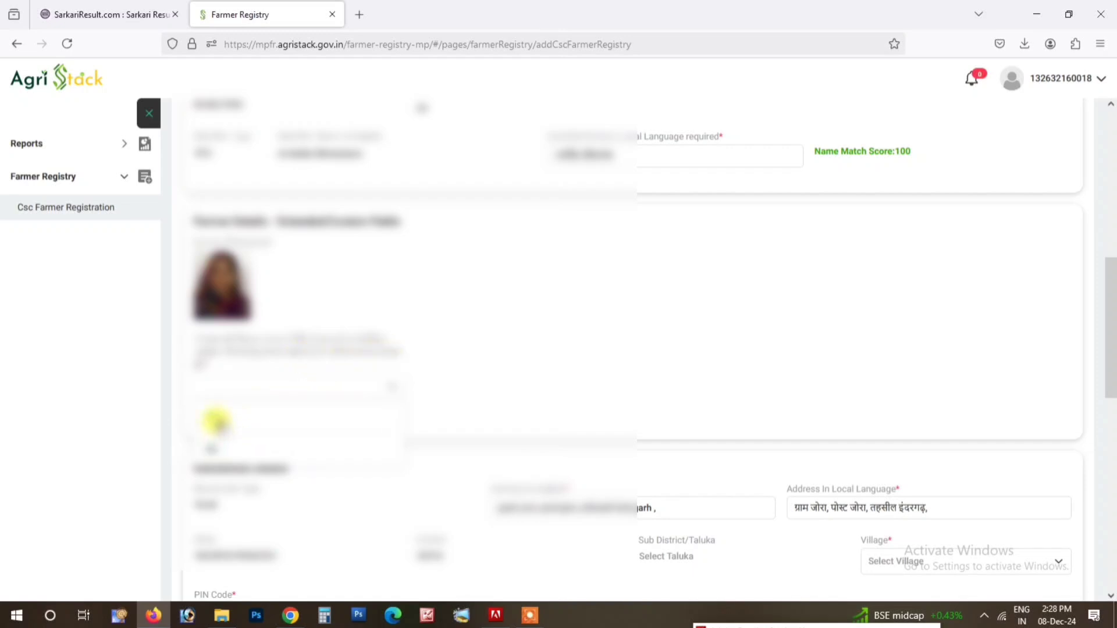
Step: Search the village list and set the residential village to Joura
scroll(384, 442, down, 5)
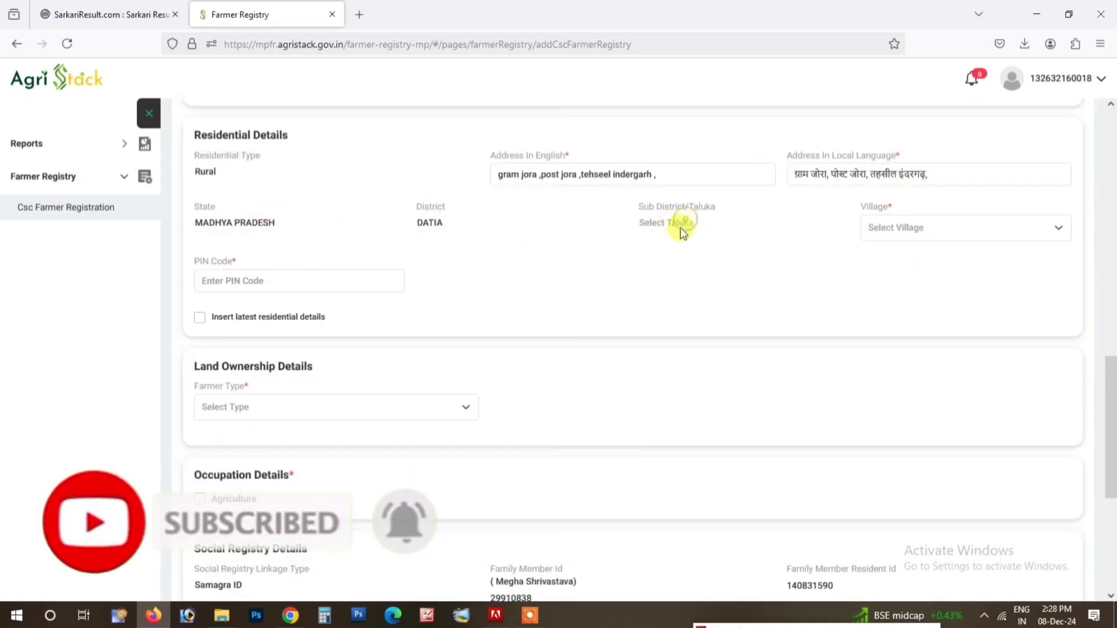
click(956, 228)
scroll(915, 347, down, 5)
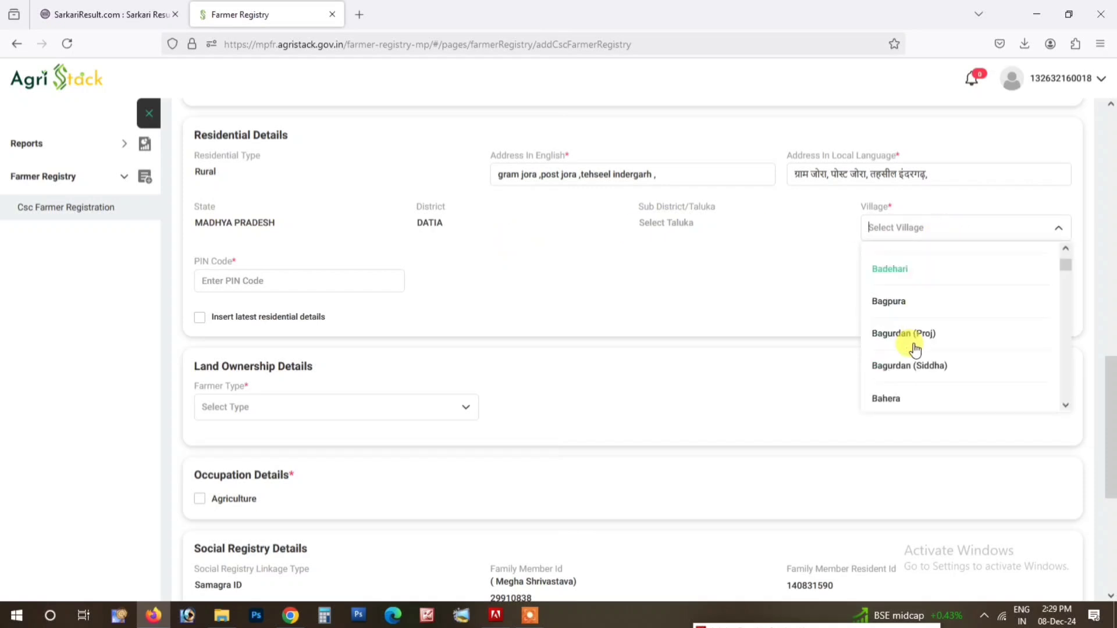
scroll(915, 349, down, 3)
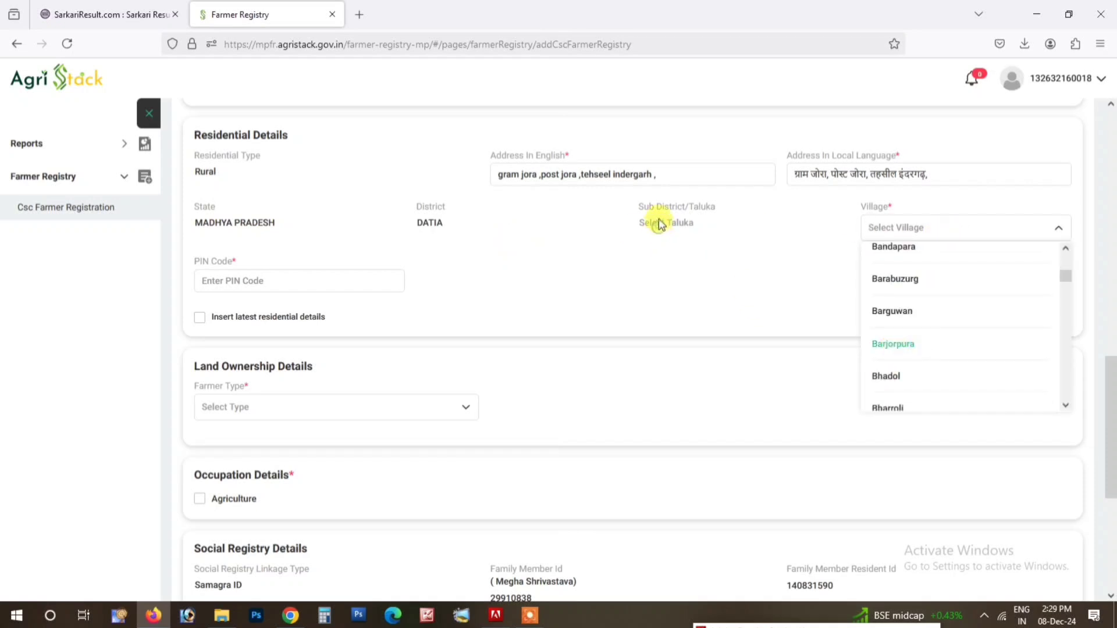
click(517, 258)
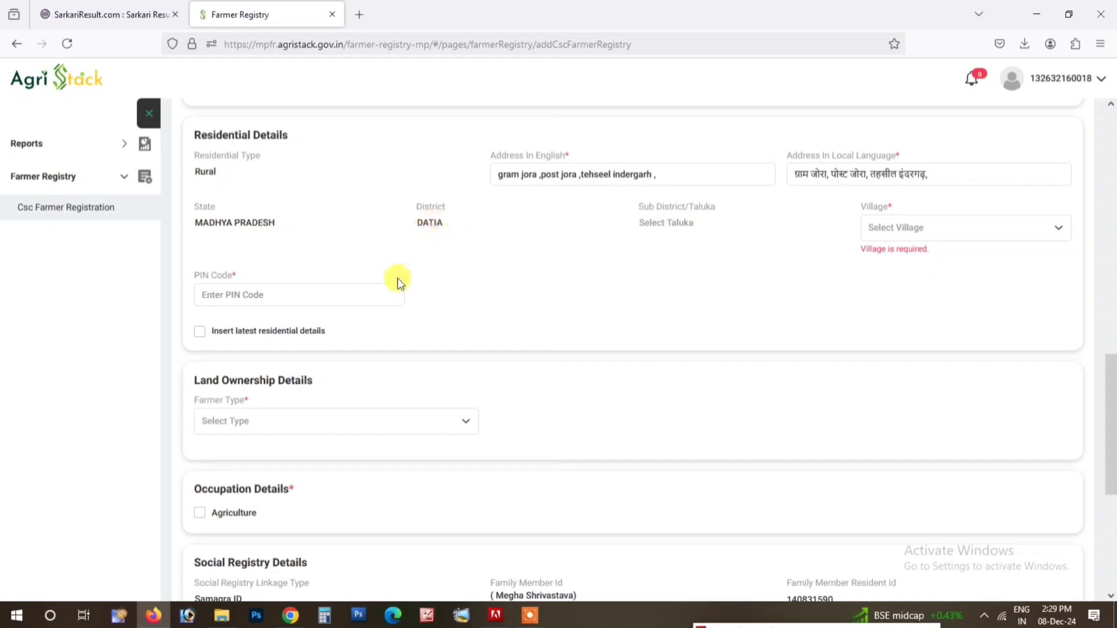
click(302, 291)
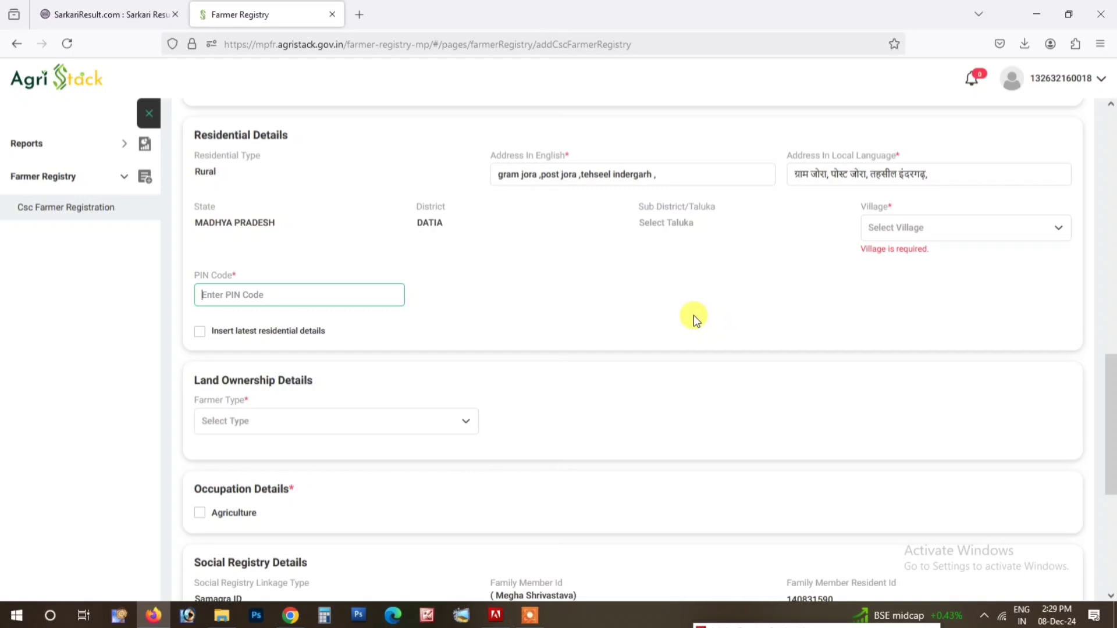
click(956, 231)
text(jor)
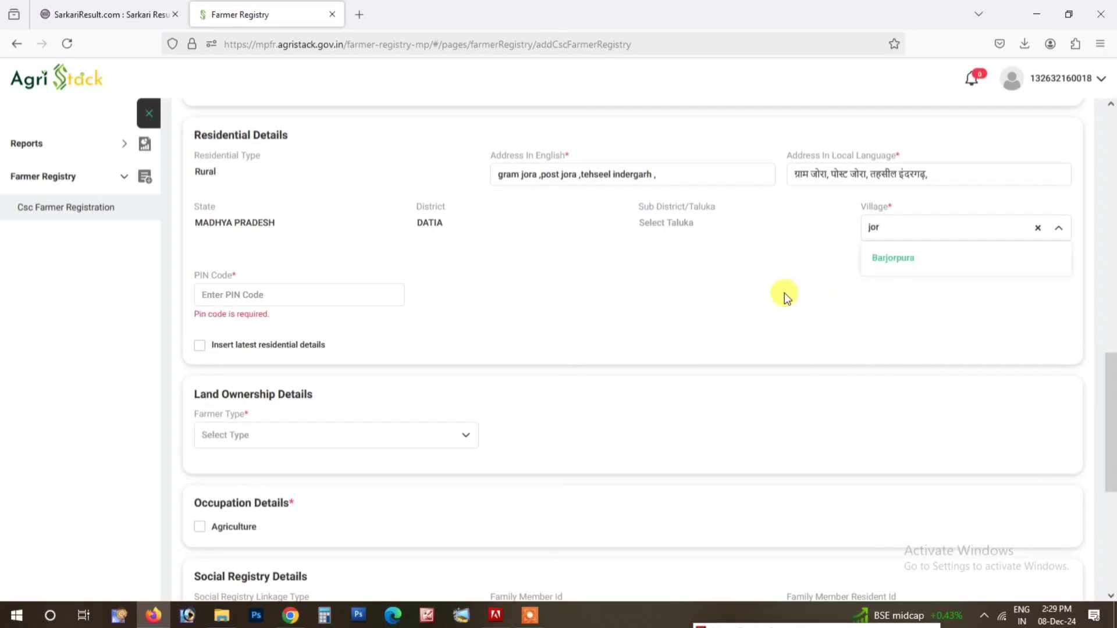
key(BackSpace)
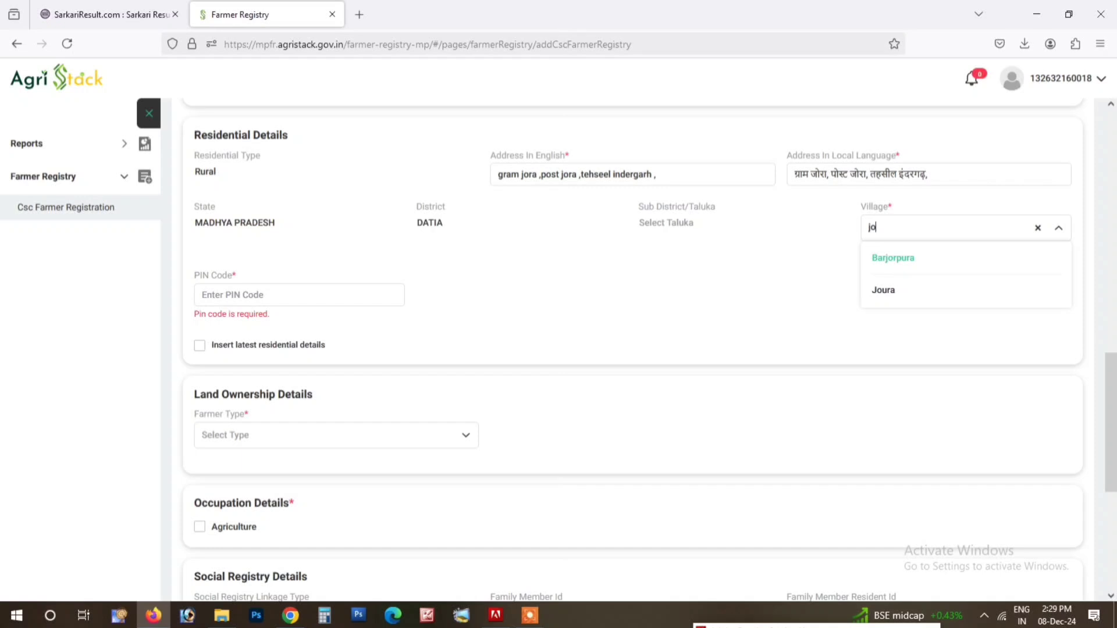
click(889, 293)
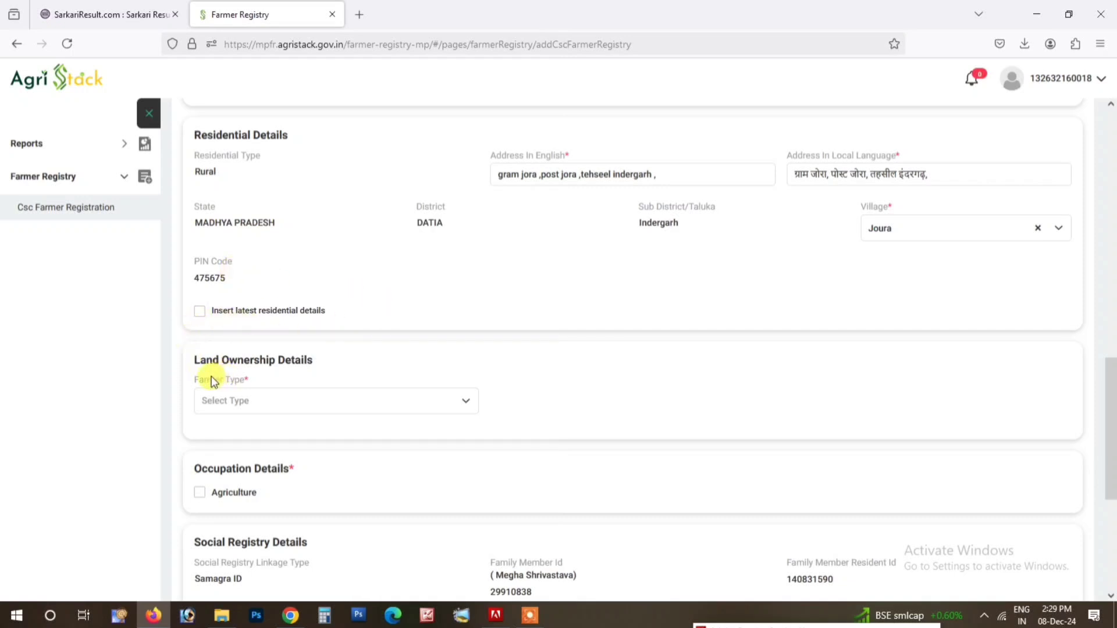
Step: Set Farmer Type to Owner and tick Agriculture as the occupation
click(261, 403)
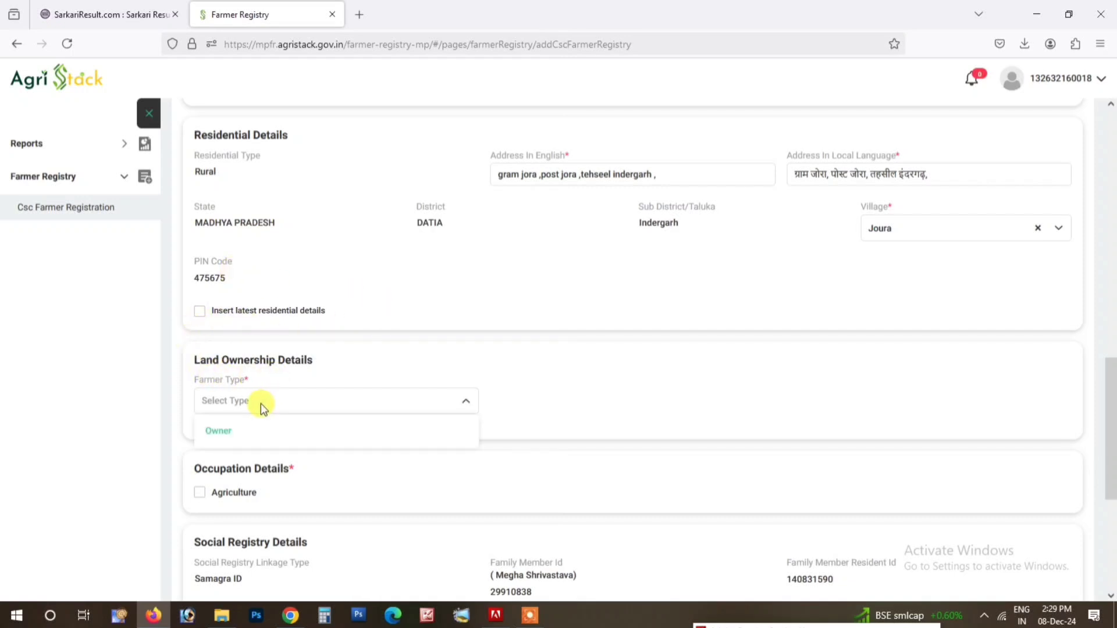
click(221, 433)
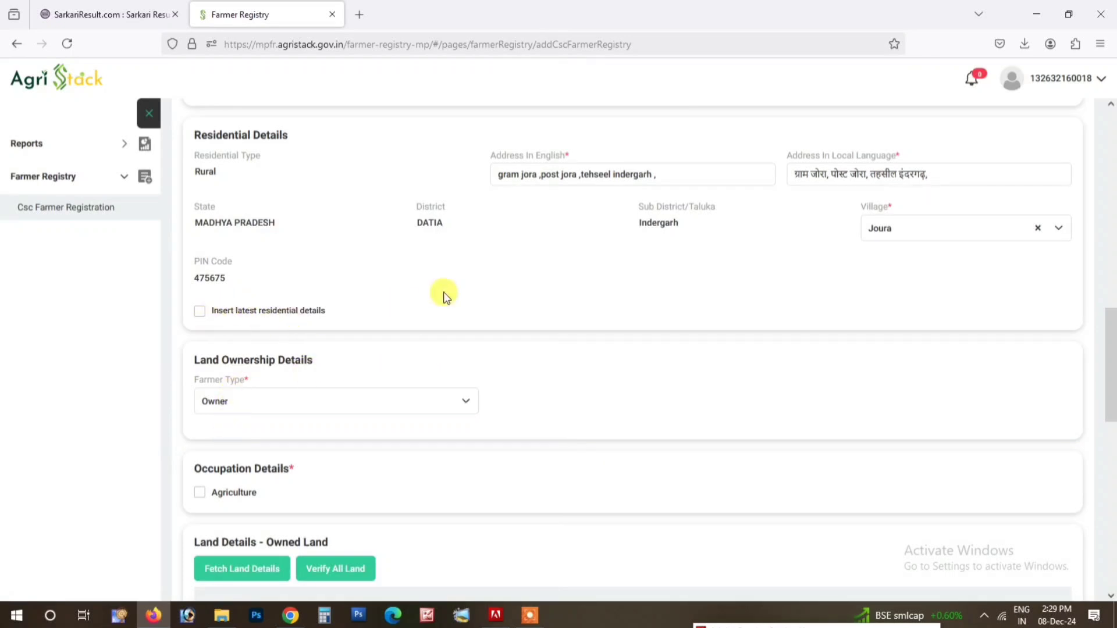
scroll(219, 294, down, 3)
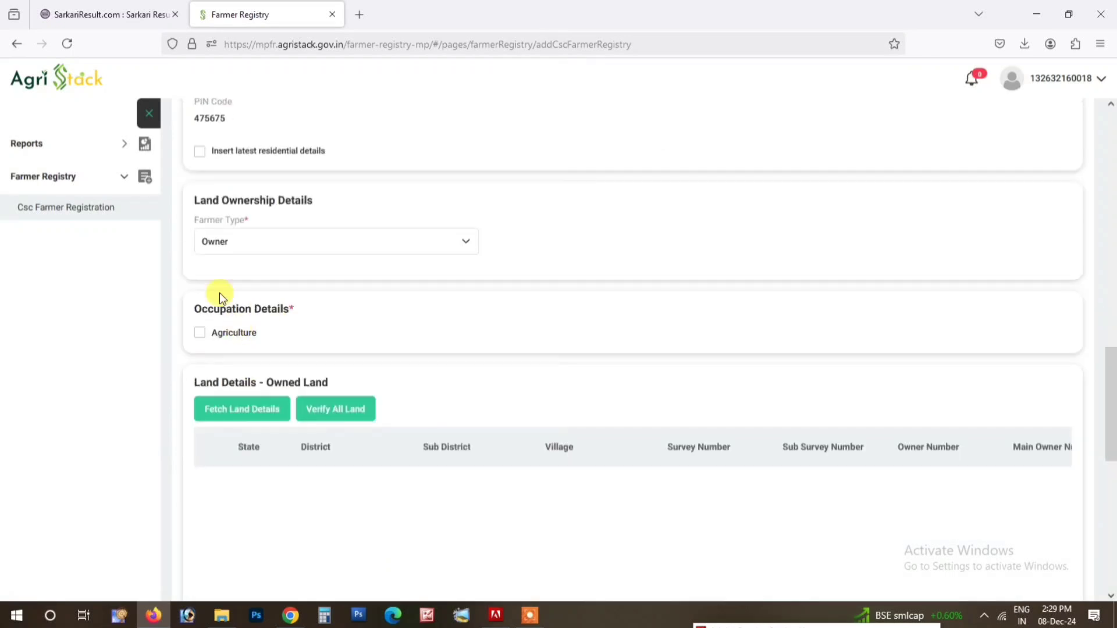
click(200, 333)
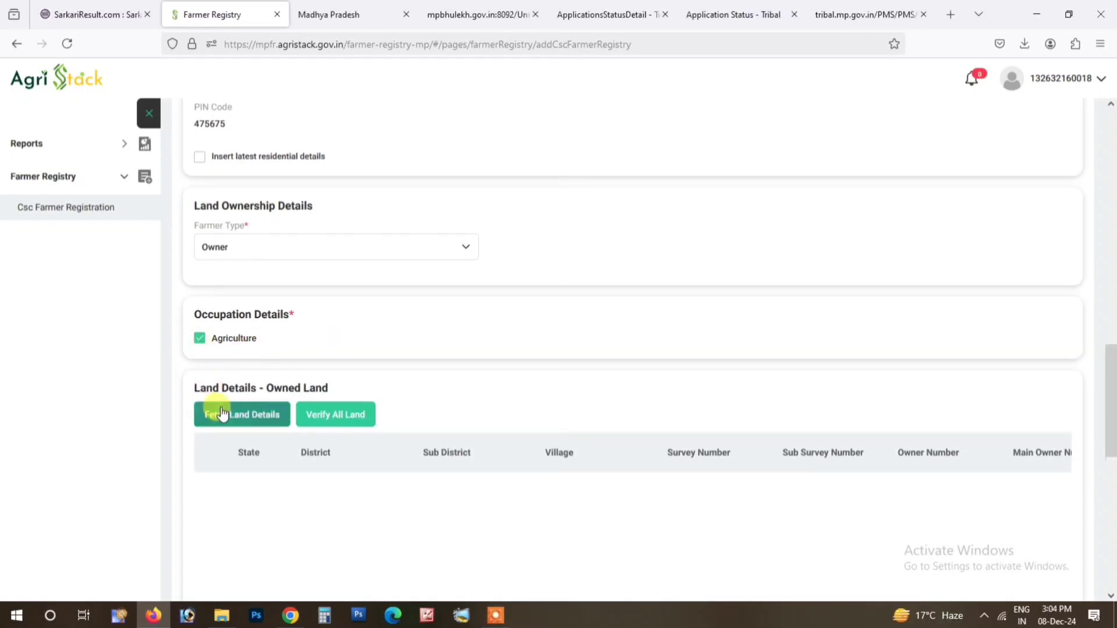
Step: Set the land lookup location to DATIA district, Indergarh sub-district, Joura village
click(222, 414)
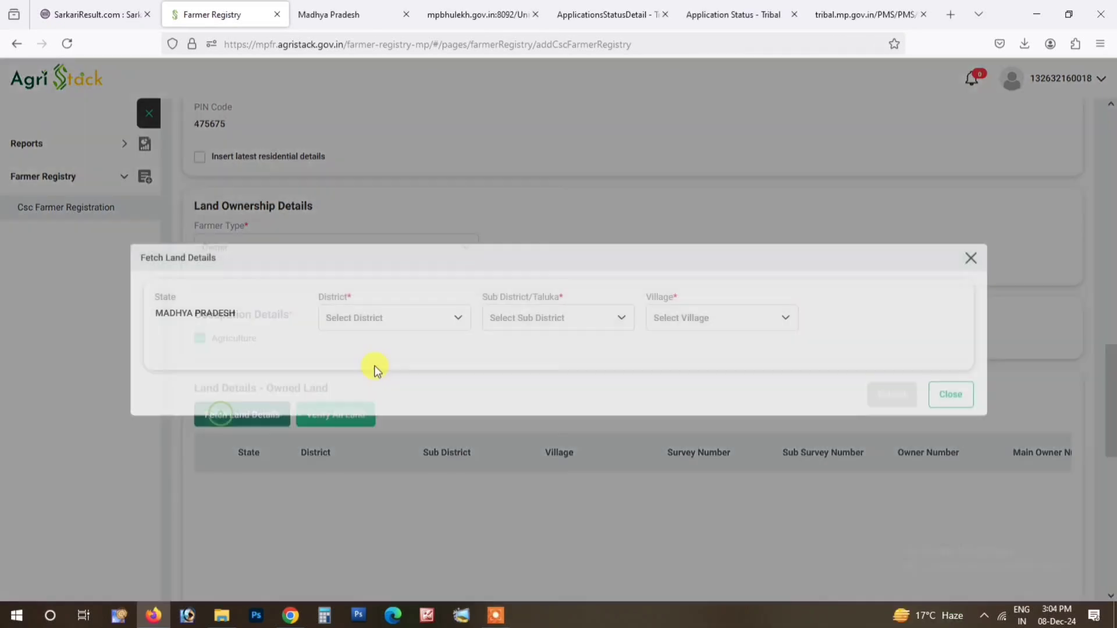
click(389, 317)
scroll(369, 456, down, 5)
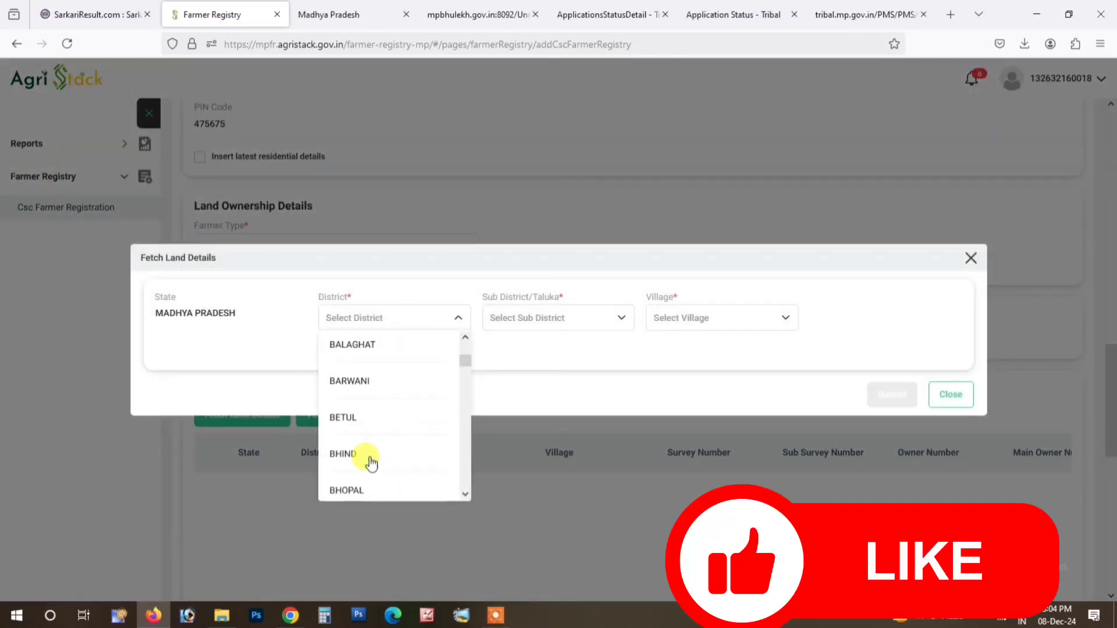
scroll(371, 463, down, 3)
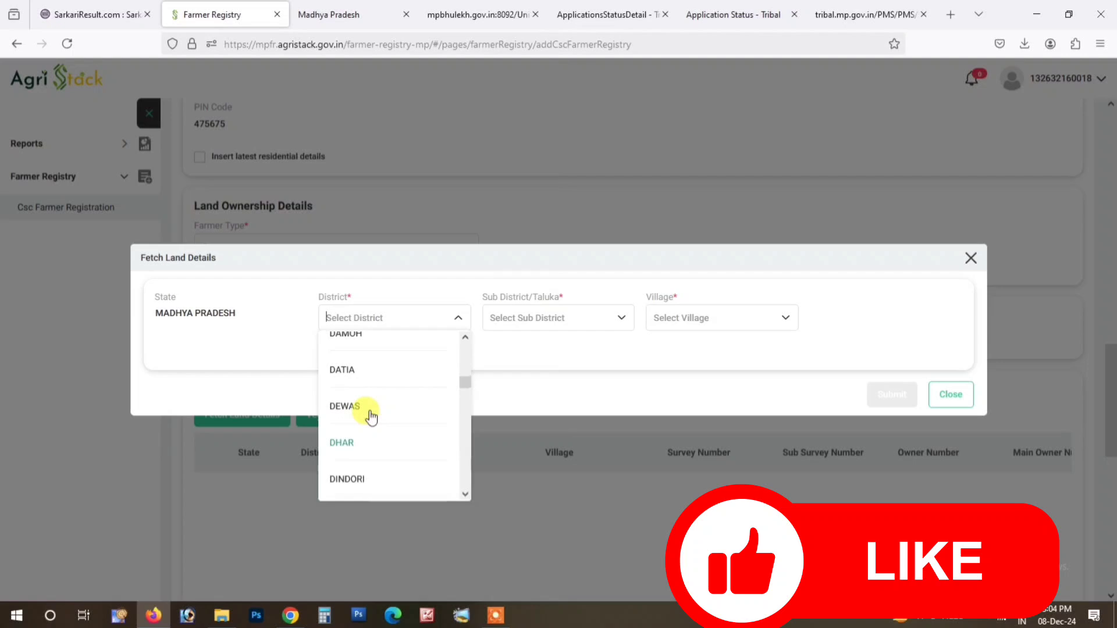
click(344, 369)
click(569, 319)
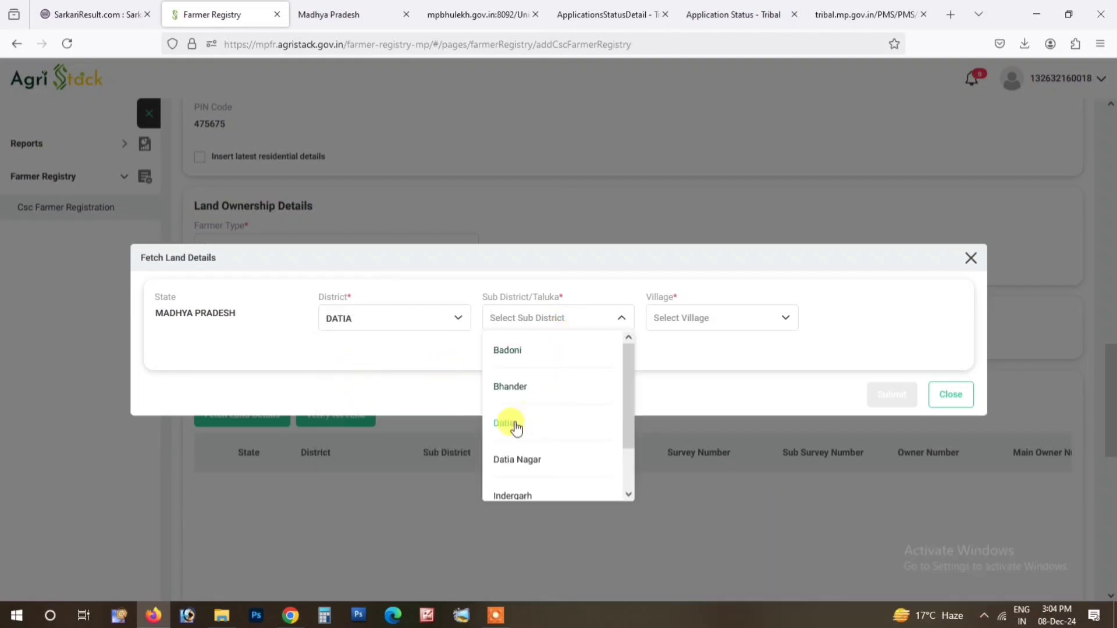
click(505, 494)
click(716, 321)
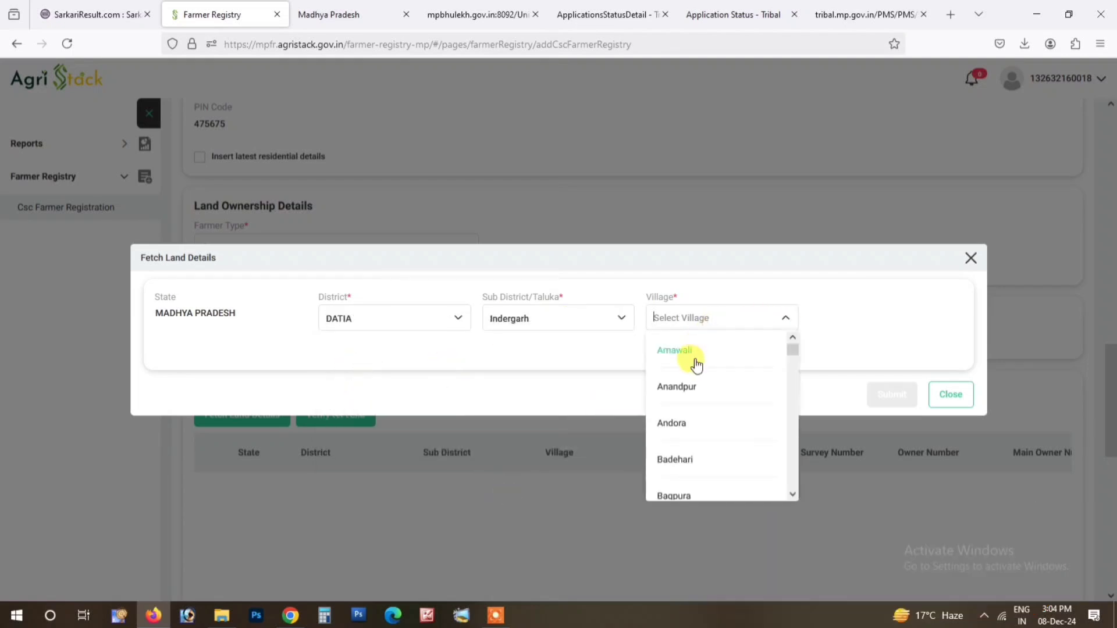
scroll(687, 466, down, 2)
text(jou)
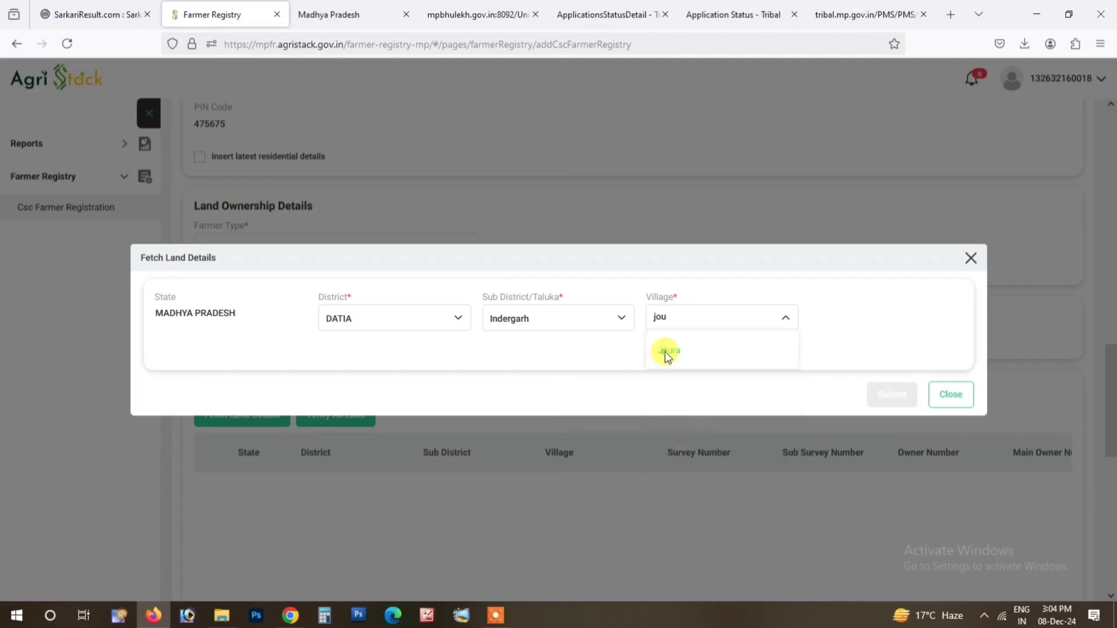
click(667, 352)
click(250, 356)
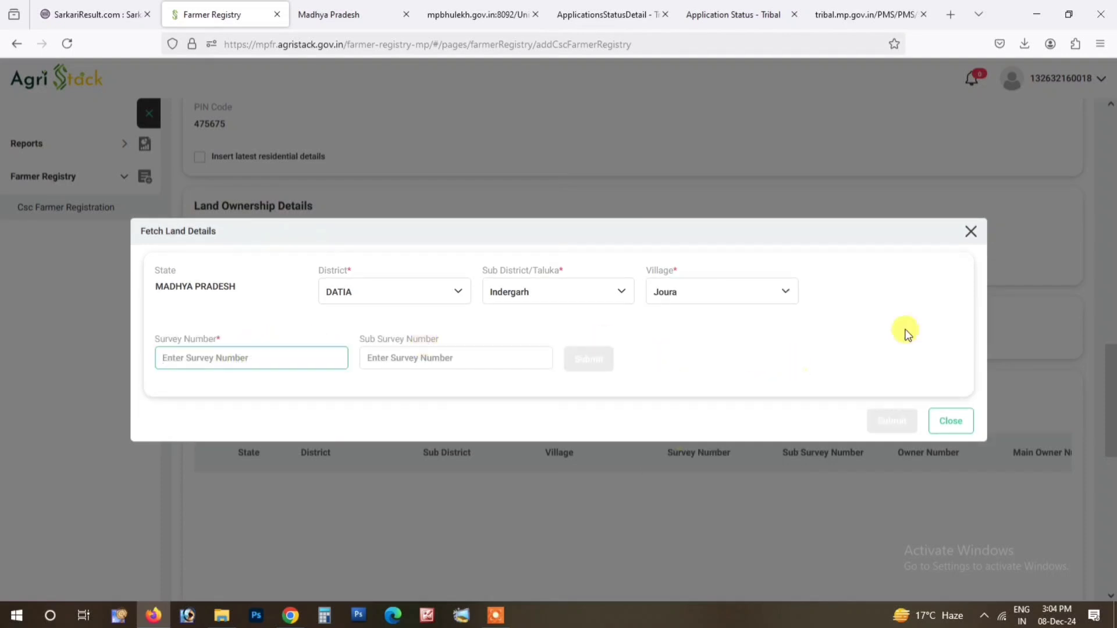
Step: Look up survey number 909 and select the farmer as the land owner
text(909)
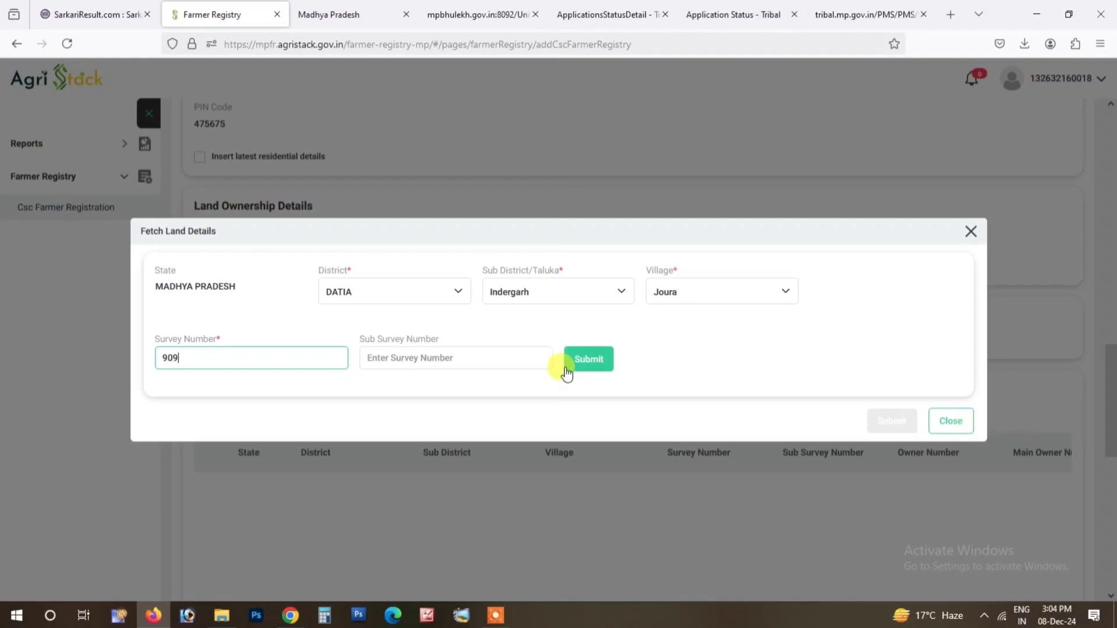
click(578, 367)
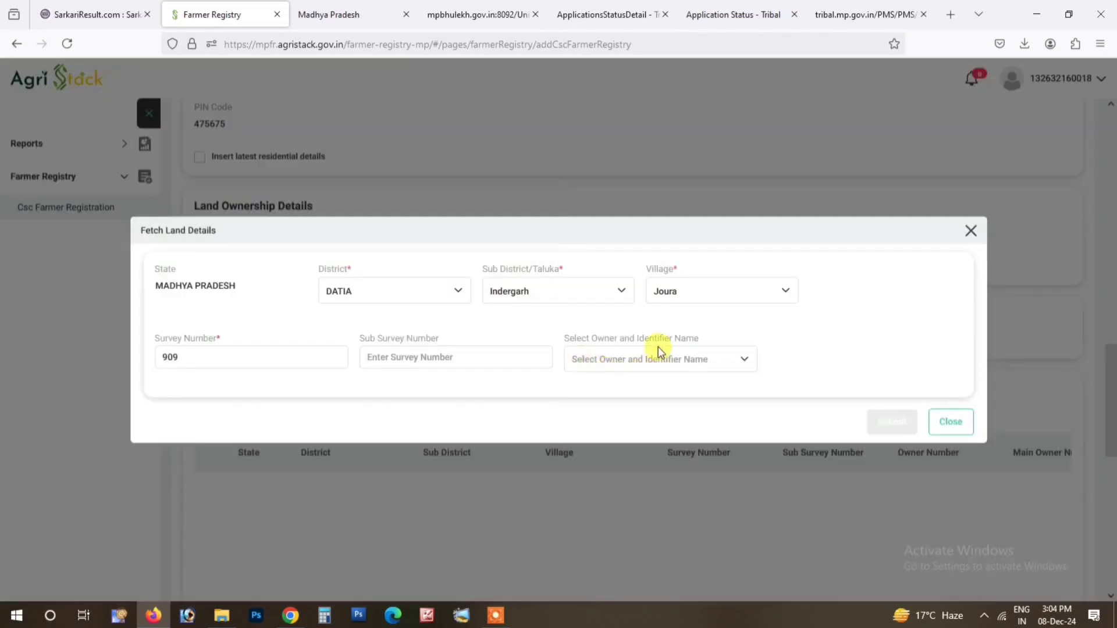
click(659, 350)
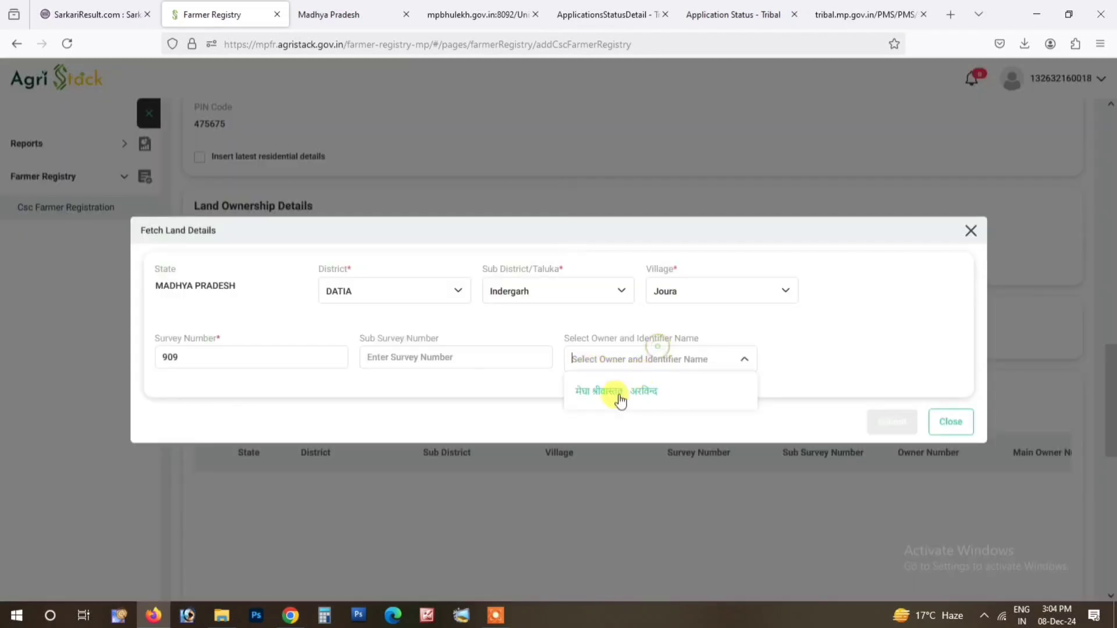
click(620, 401)
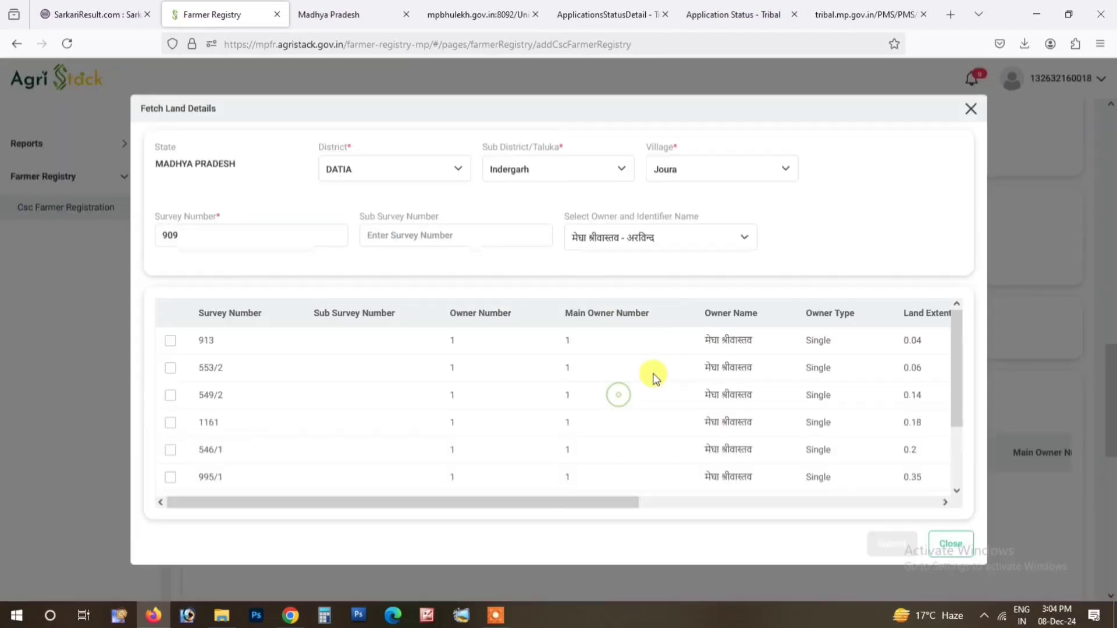
Step: Add parcels 913, 553/2, 549/2, 1161, 546/1 and 995/1 to the farmer's land
click(170, 342)
click(170, 369)
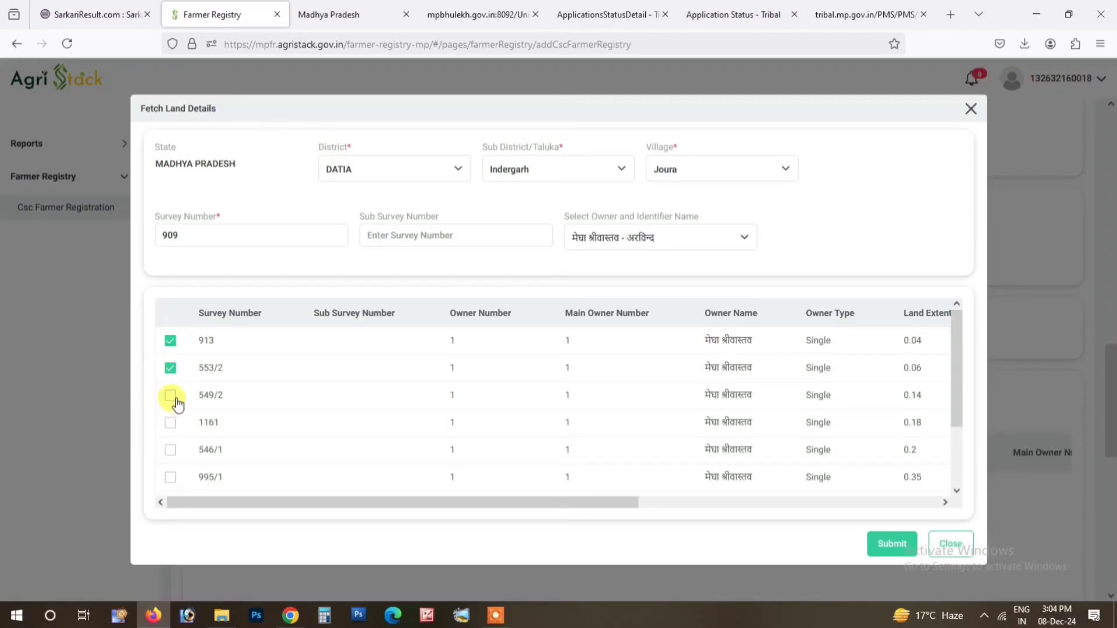
click(170, 396)
click(170, 423)
click(170, 450)
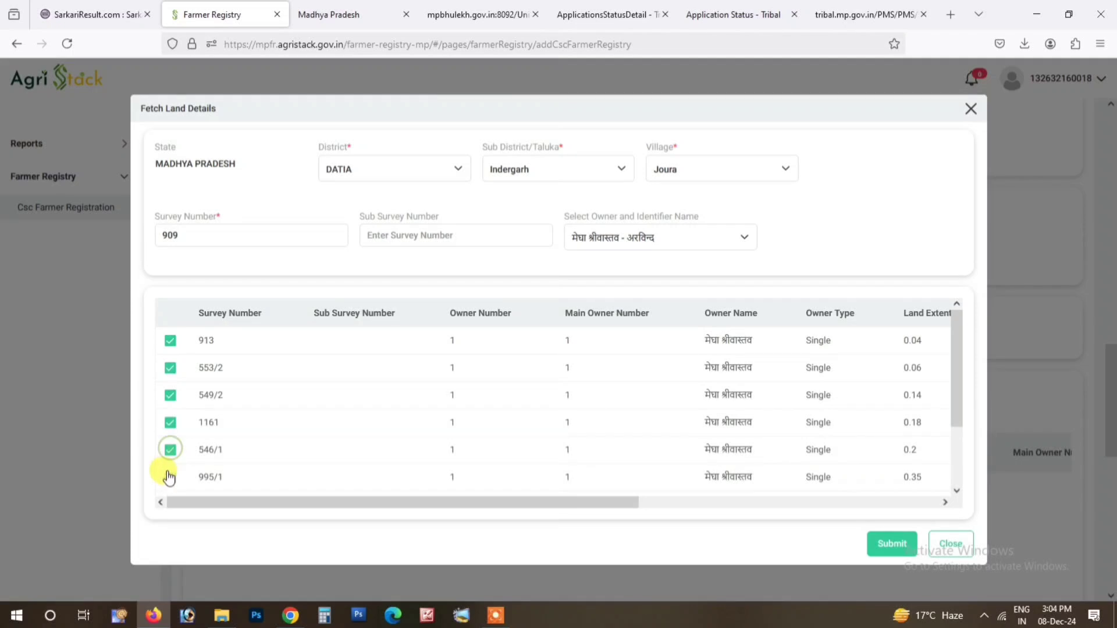
click(169, 477)
scroll(224, 407, down, 2)
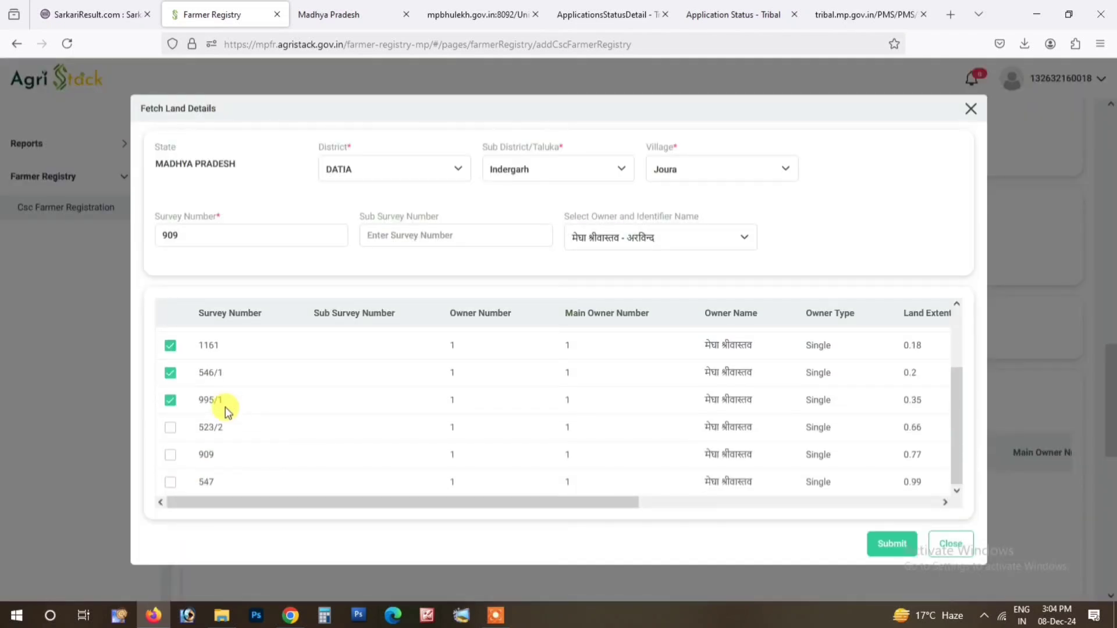
click(892, 544)
scroll(557, 359, down, 8)
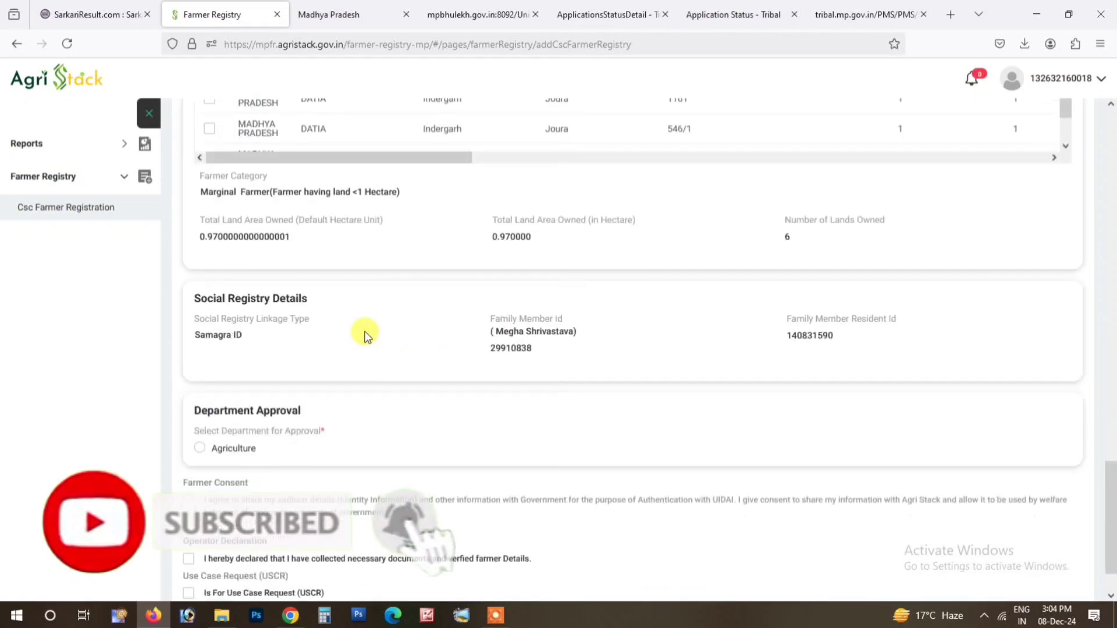
scroll(365, 336, up, 3)
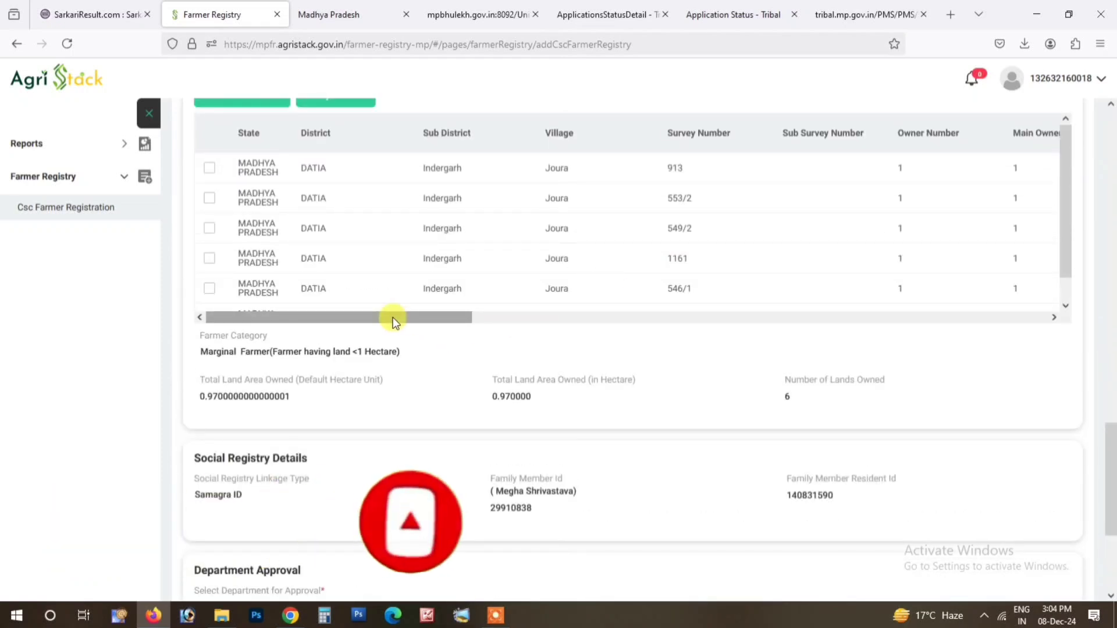
drag(393, 317, 373, 326)
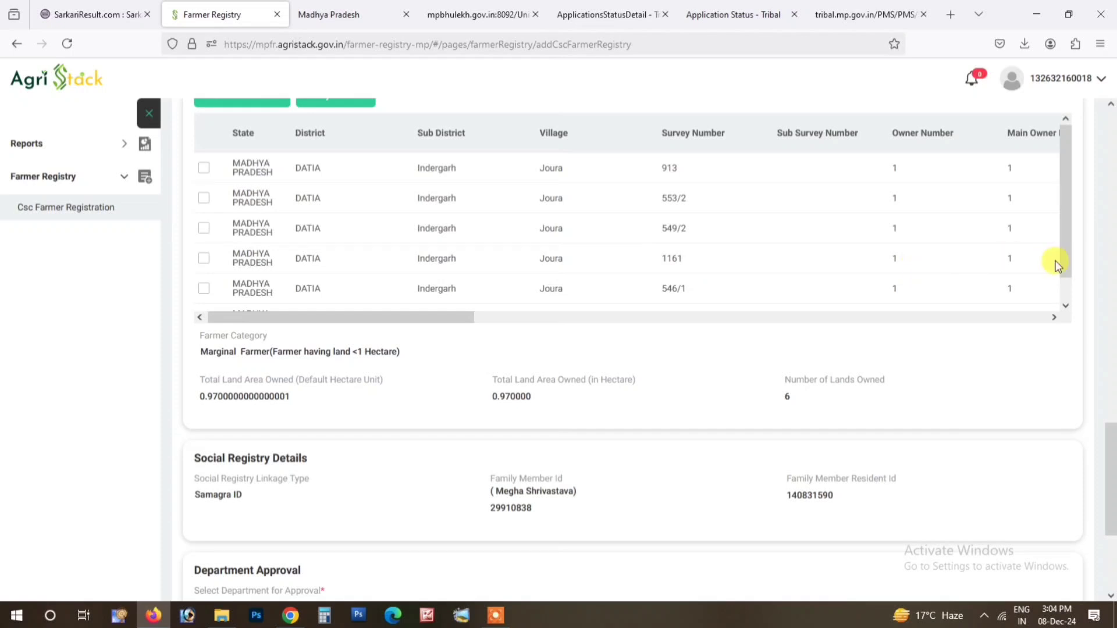
scroll(823, 250, up, 5)
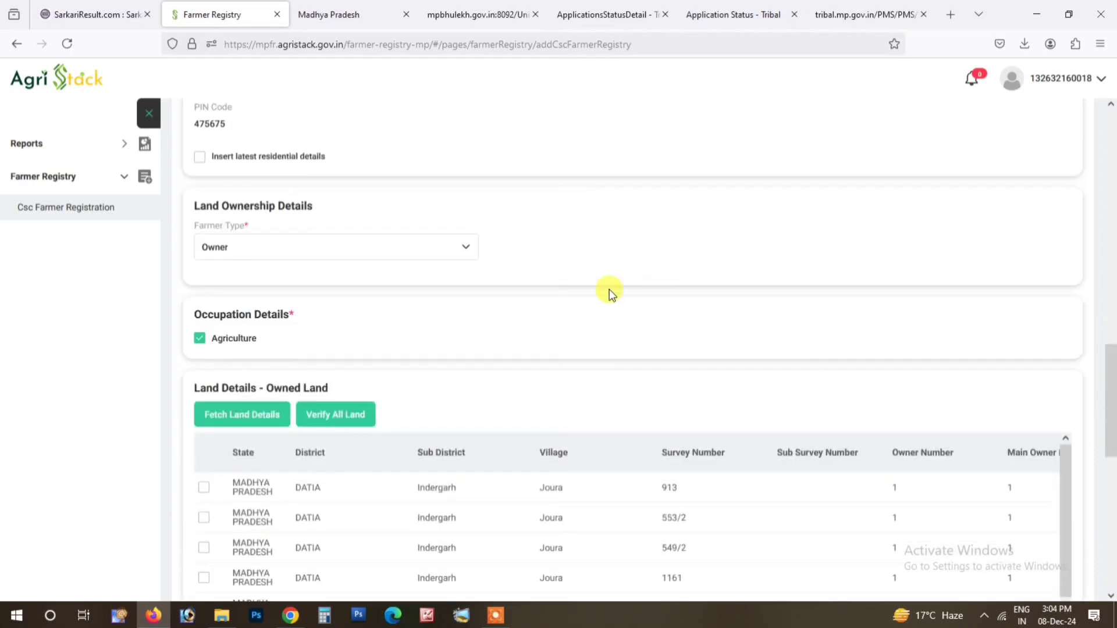
click(215, 412)
click(384, 320)
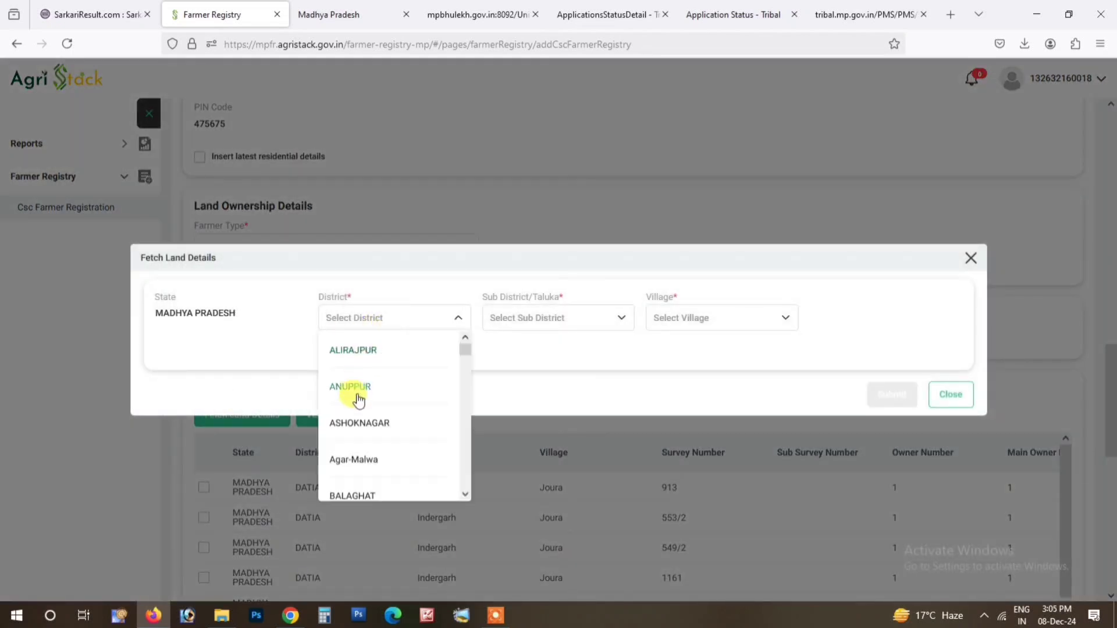
scroll(361, 427, down, 5)
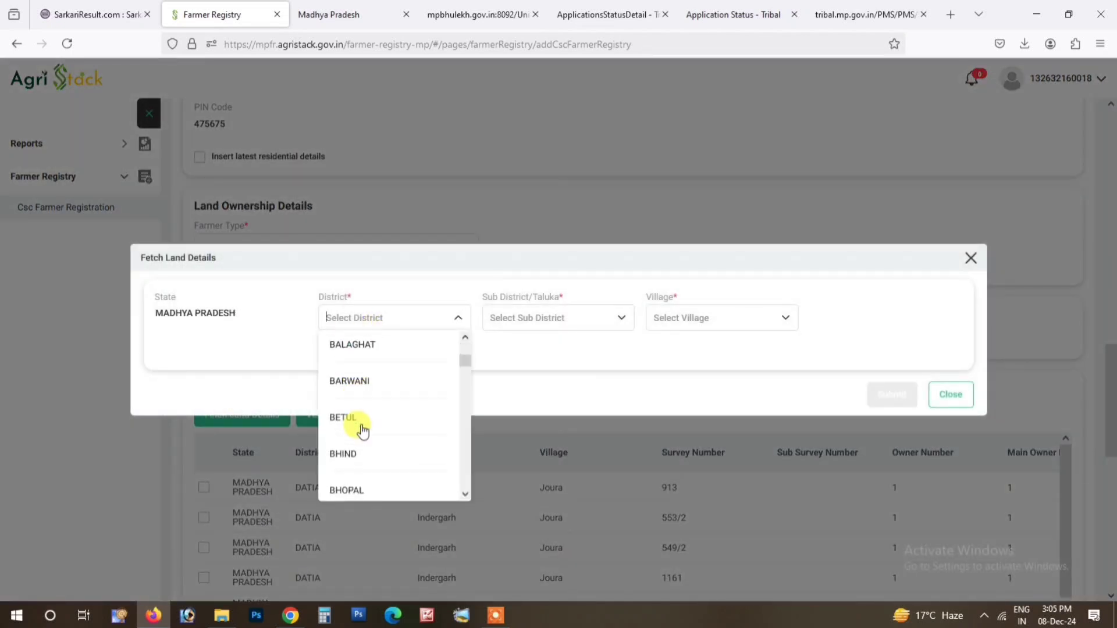
click(971, 258)
scroll(508, 431, down, 4)
scroll(507, 429, down, 1)
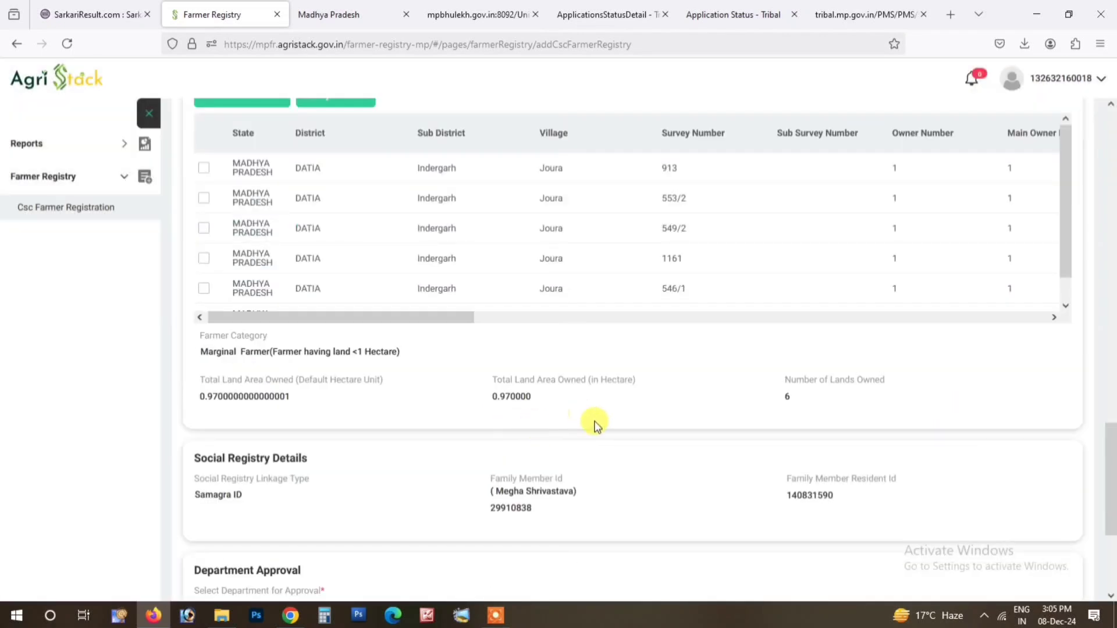
scroll(251, 119, up, 2)
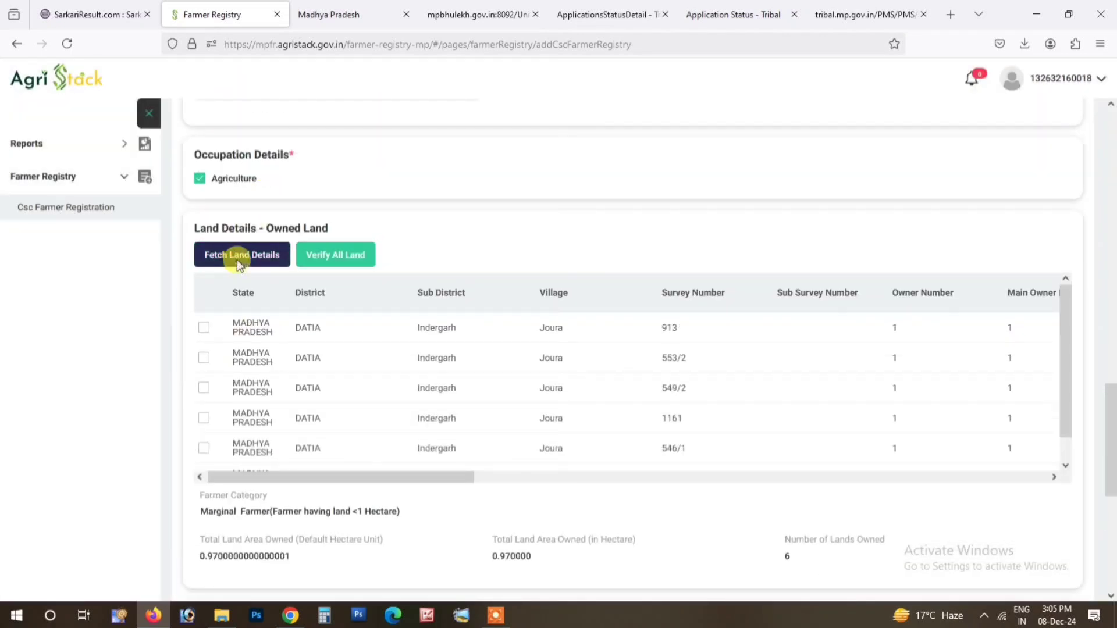
Step: Start a new land lookup in DATIA district, Indergarh sub-district, Joura village
click(242, 252)
click(374, 319)
scroll(370, 463, down, 10)
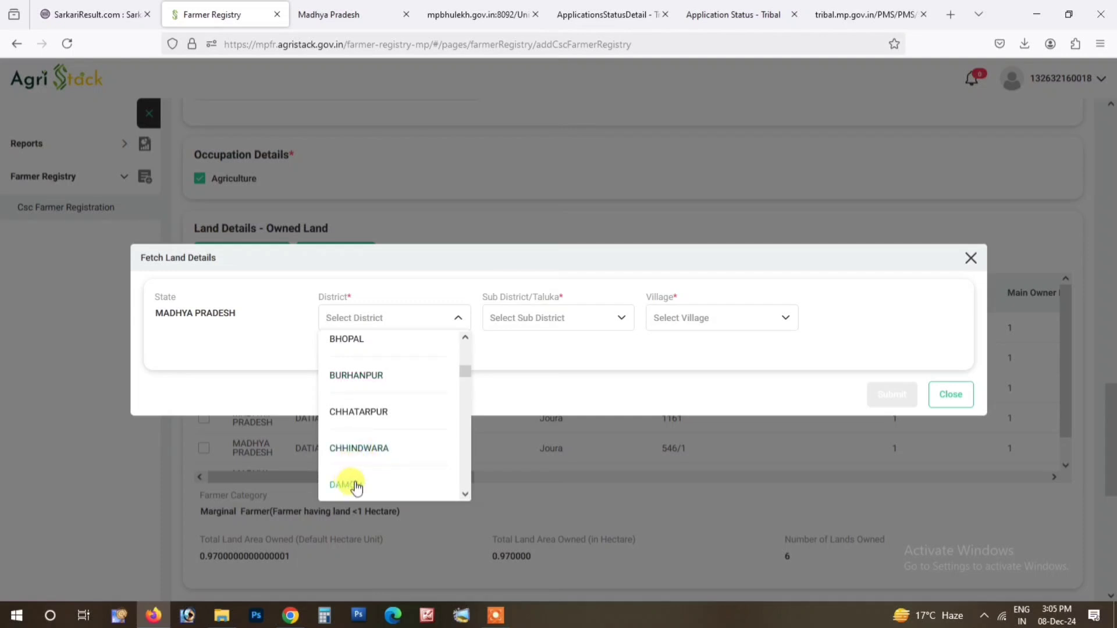
click(349, 370)
click(529, 317)
scroll(521, 429, down, 1)
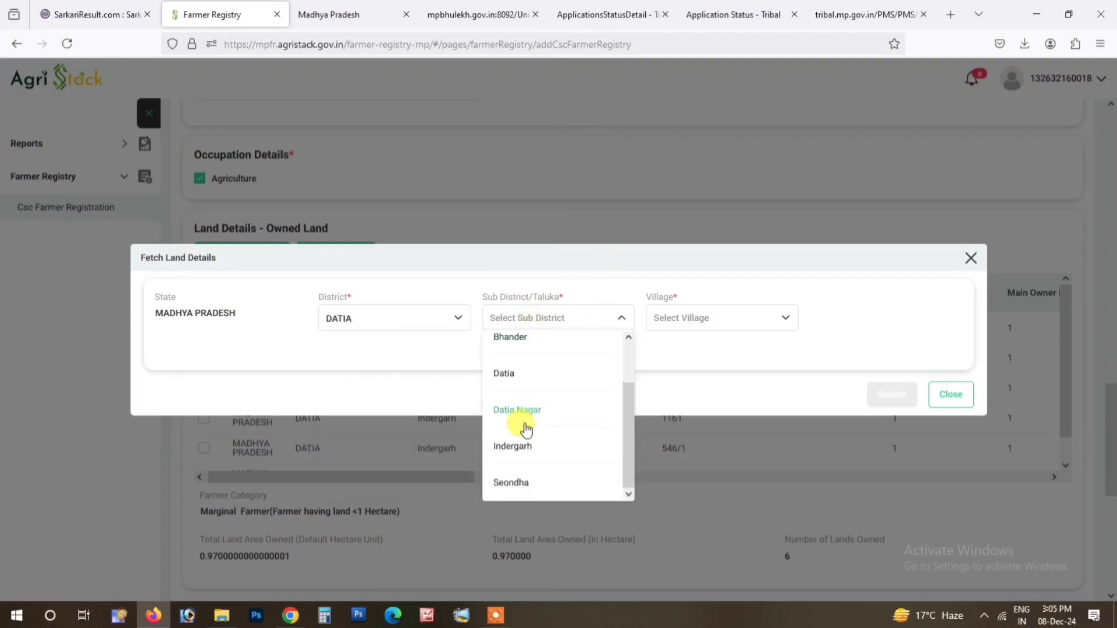
click(511, 453)
click(680, 325)
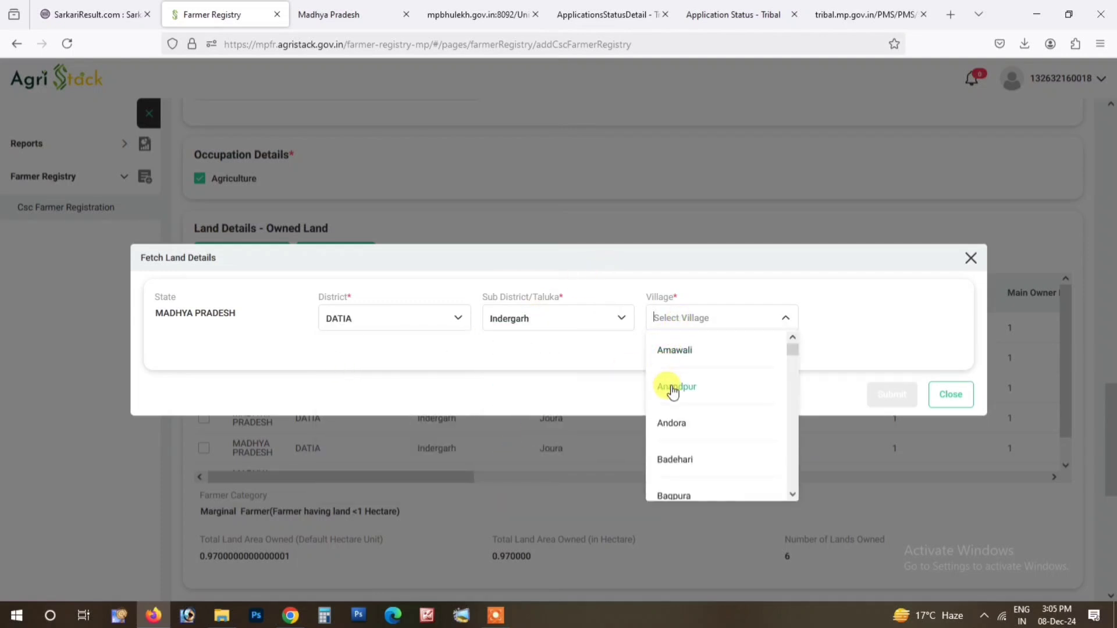
text(jou)
click(678, 351)
Step: Fetch records for survey 909 and select the farmer as the land owner
click(275, 367)
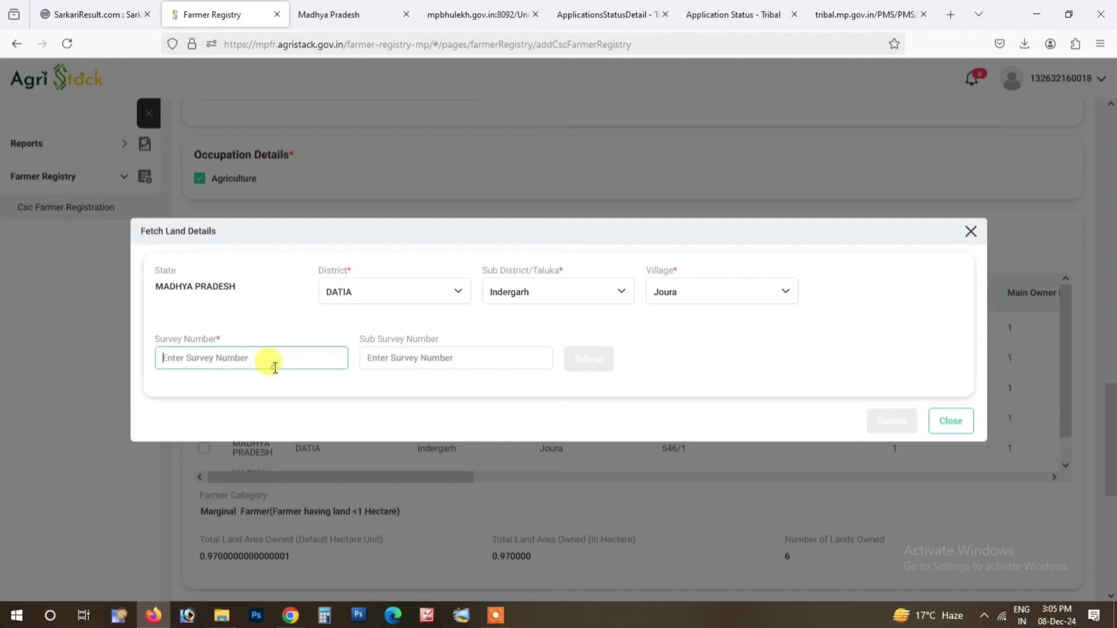
text(909)
click(455, 387)
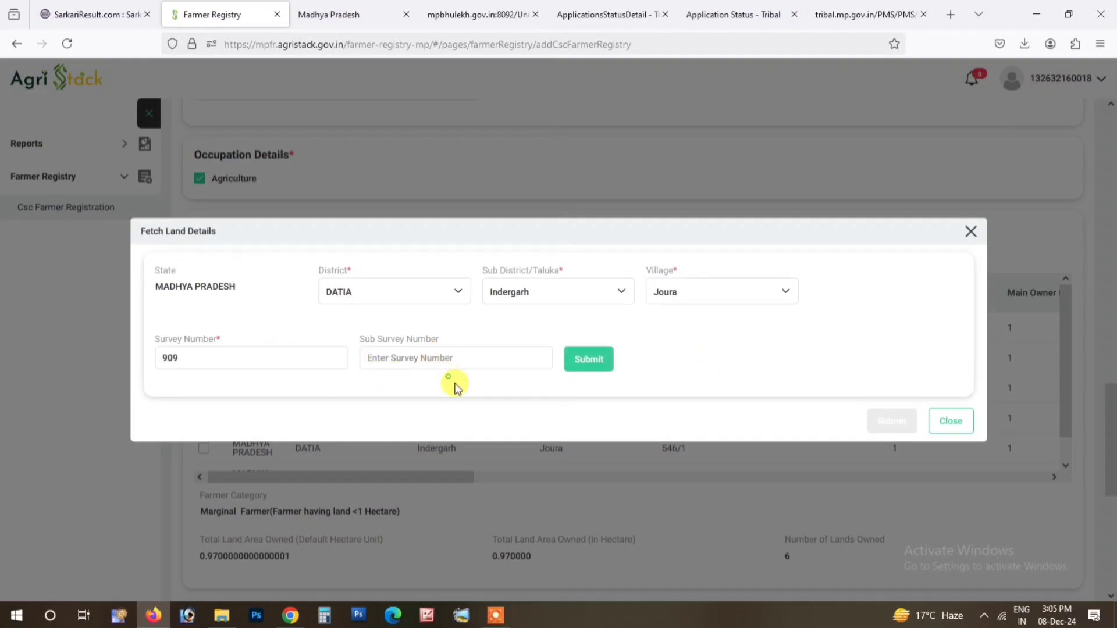
click(589, 362)
click(627, 357)
click(623, 390)
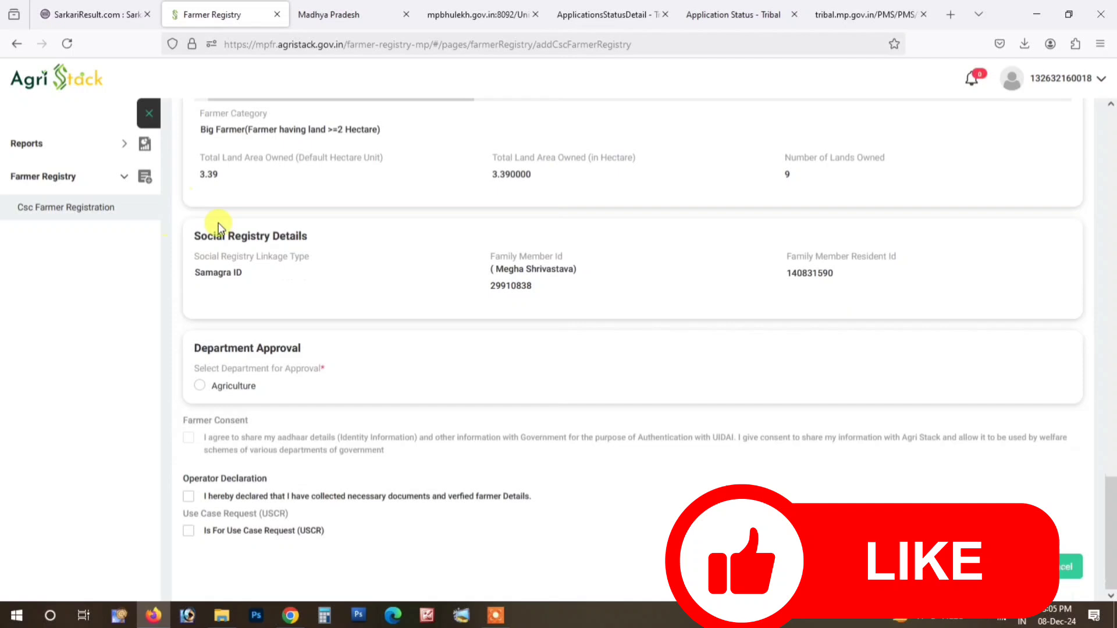
Step: Verify all nine land parcels and review the ticked rows totalling 3.39 hectares
scroll(233, 262, up, 5)
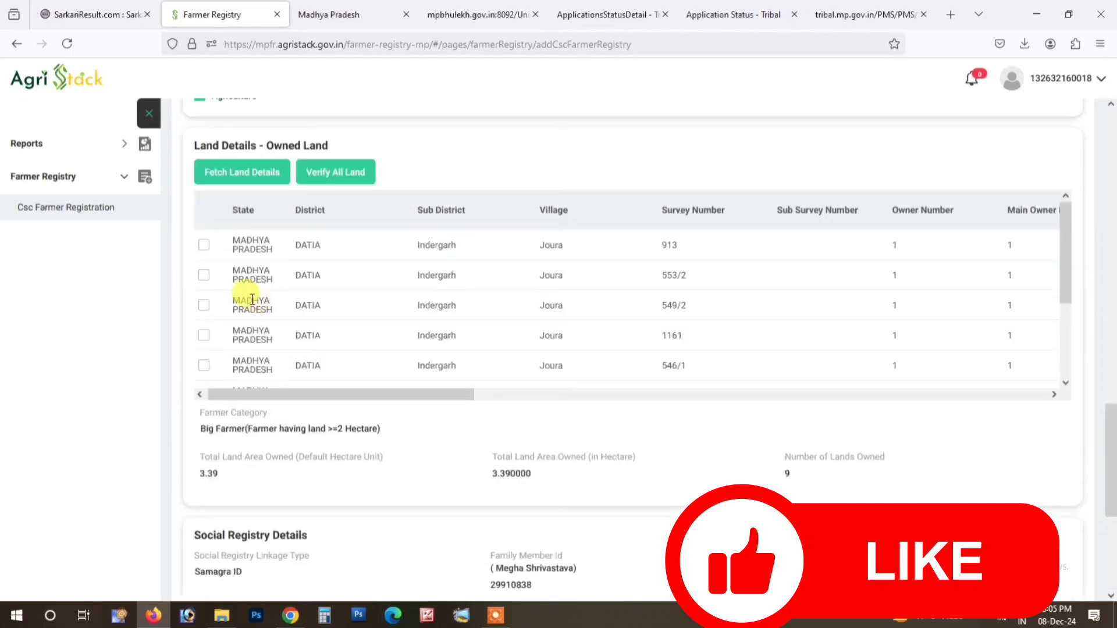
scroll(232, 285, up, 1)
click(334, 196)
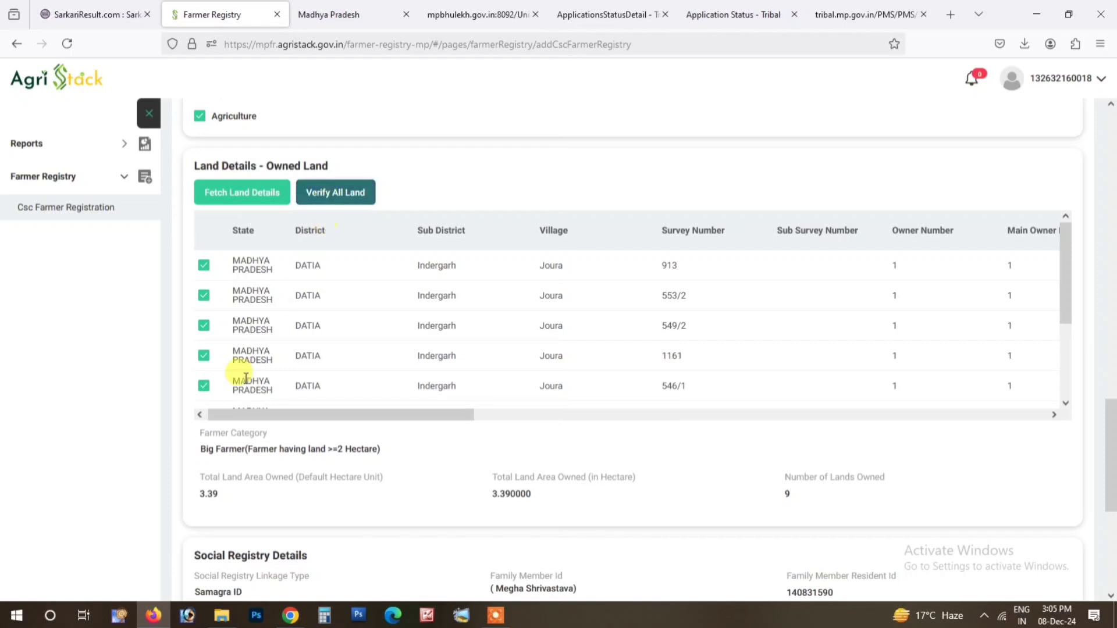
scroll(337, 439, down, 1)
scroll(278, 210, down, 5)
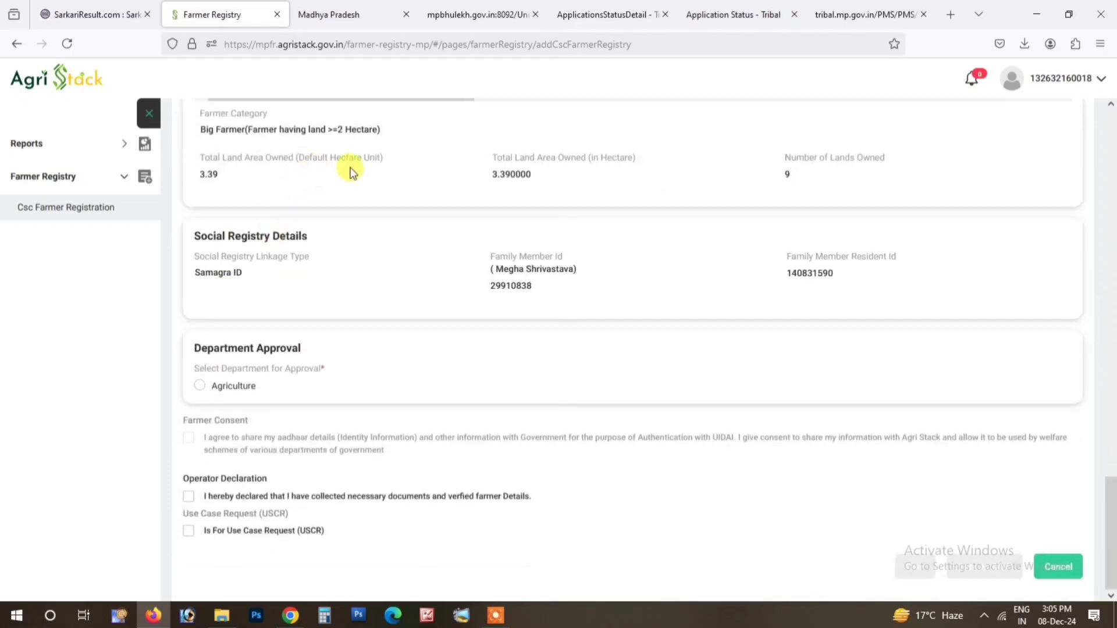
scroll(267, 304, up, 3)
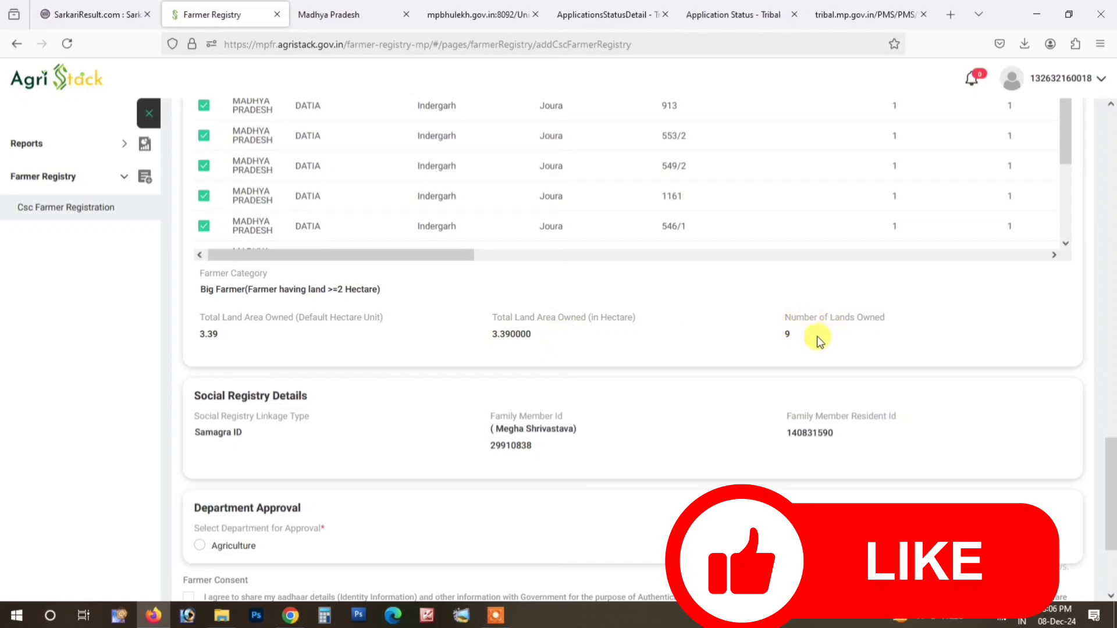
scroll(334, 418, down, 3)
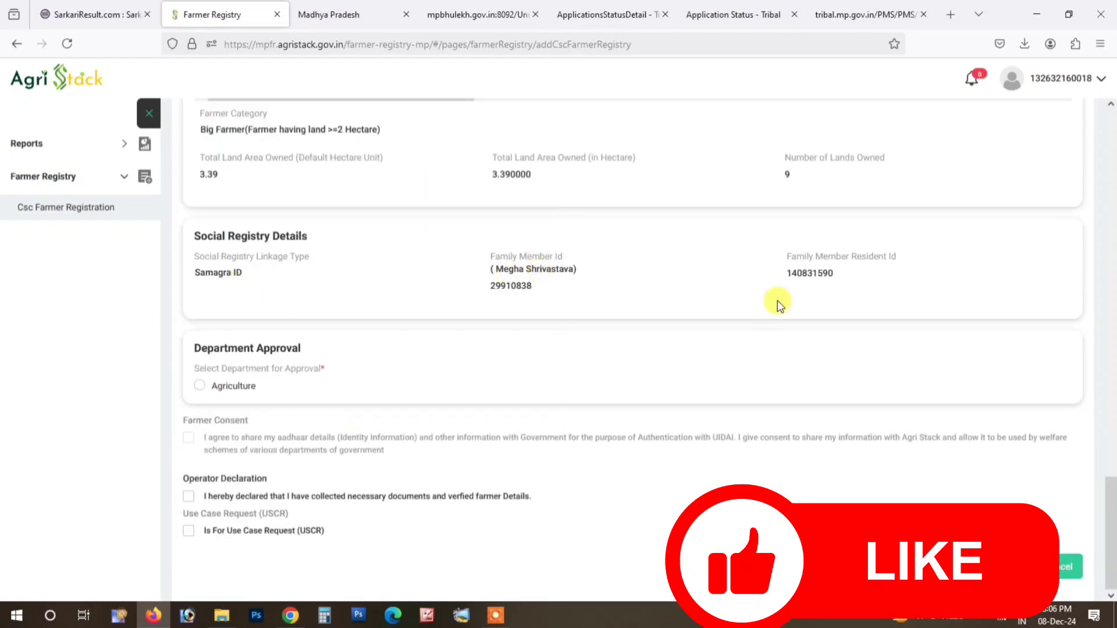
Step: Choose Agriculture, tick Farmer Consent, Operator Declaration and USCR, then save for eSign
click(202, 386)
click(189, 438)
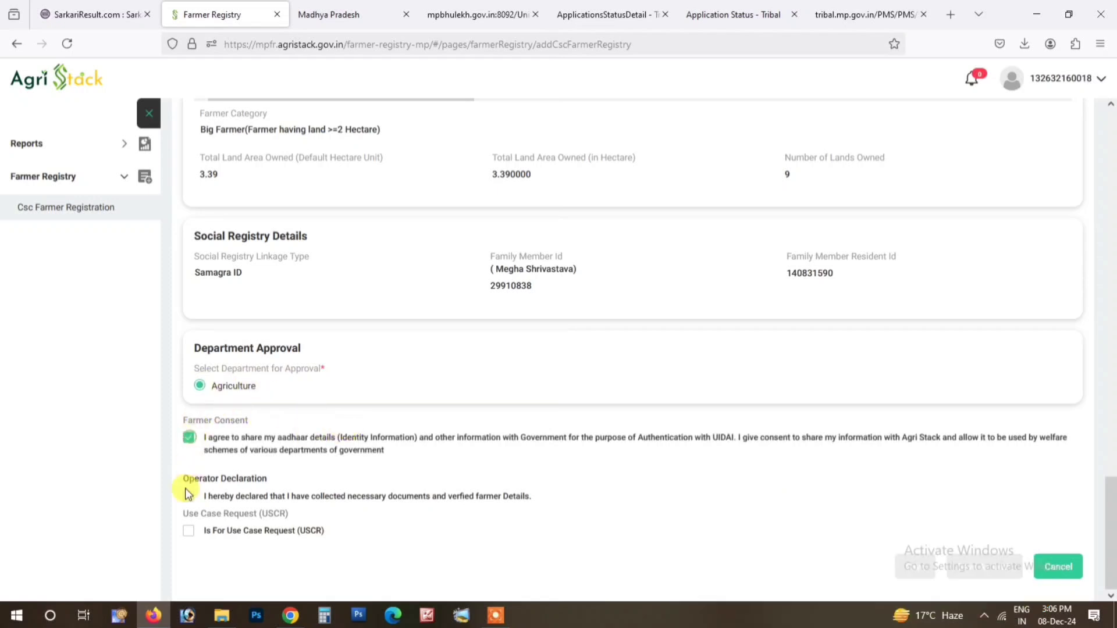
click(188, 496)
click(188, 530)
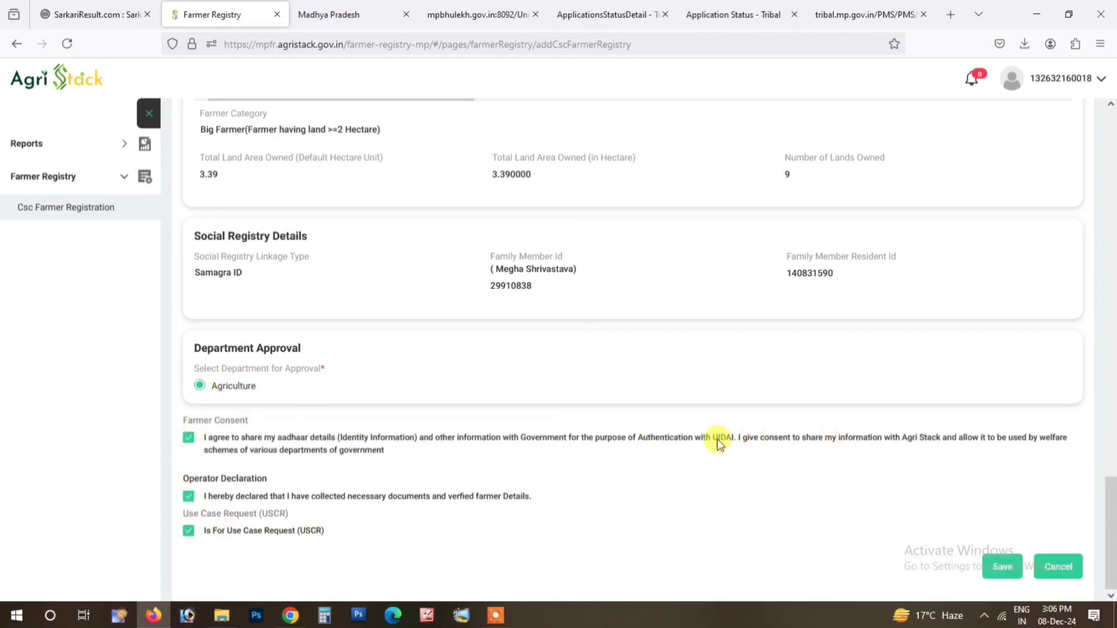
scroll(495, 400, up, 8)
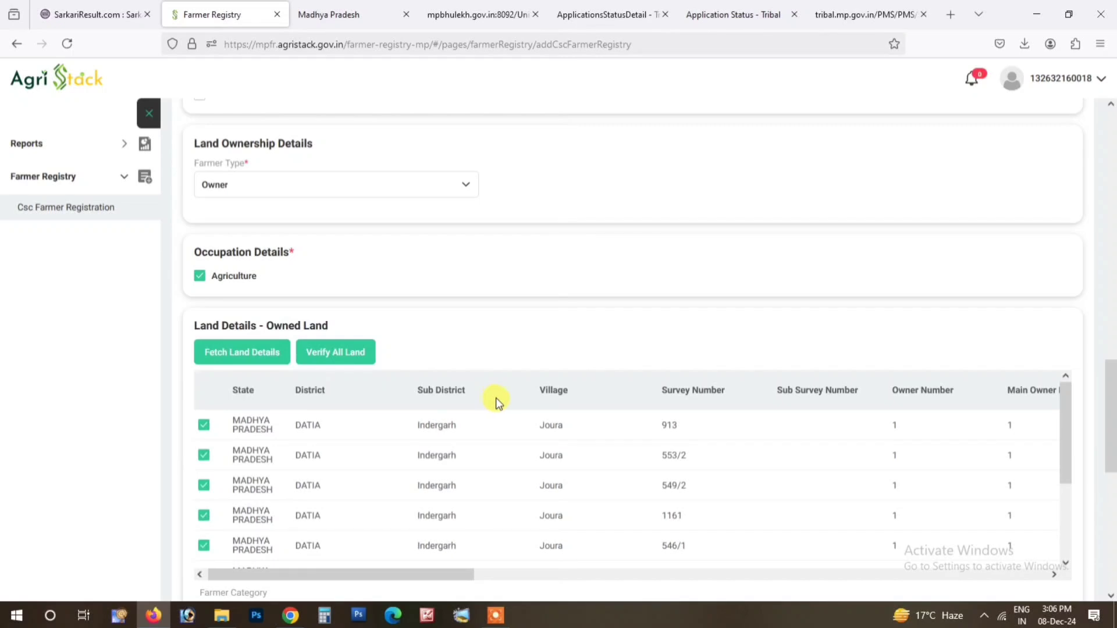
scroll(494, 402, down, 8)
click(1004, 567)
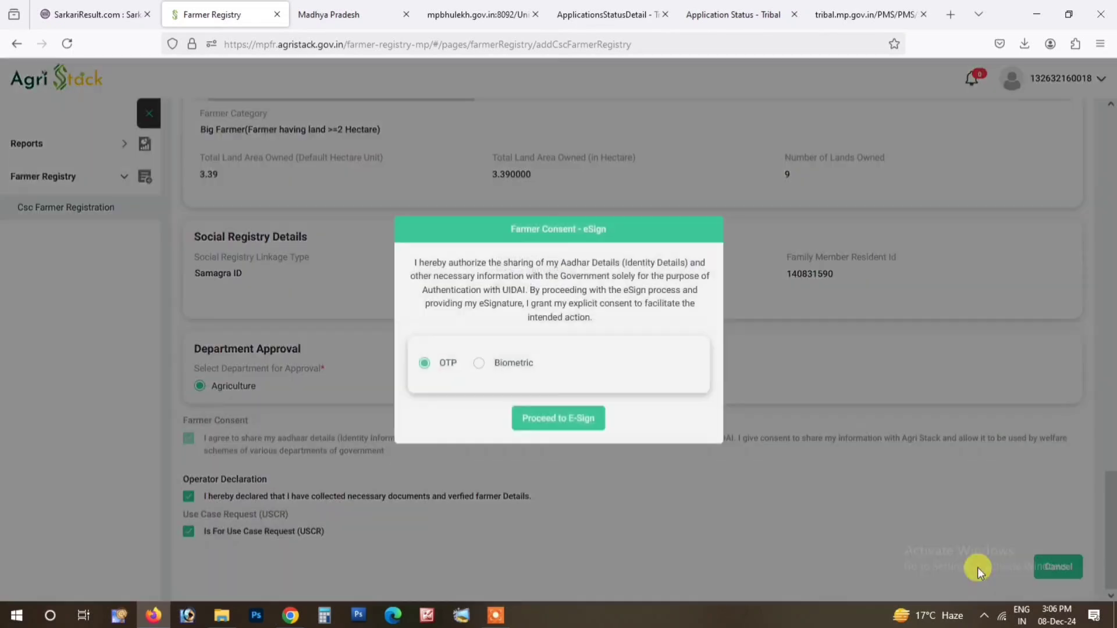